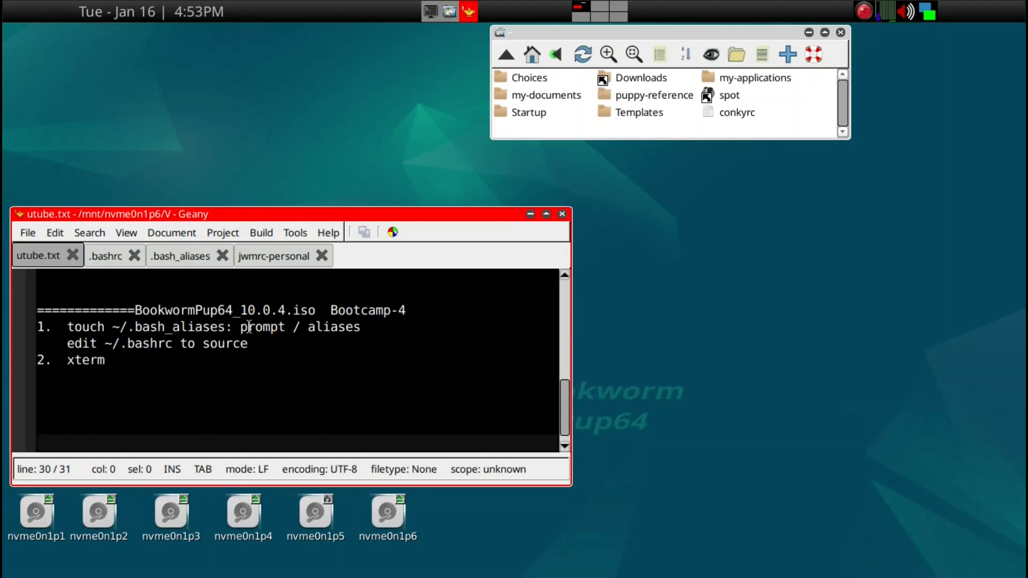
Show the home folder's hidden files and open .bashrc in Geany to examine its source ~/.bash_aliases line.
{"action": "left_click", "coordinate": [548, 129]}
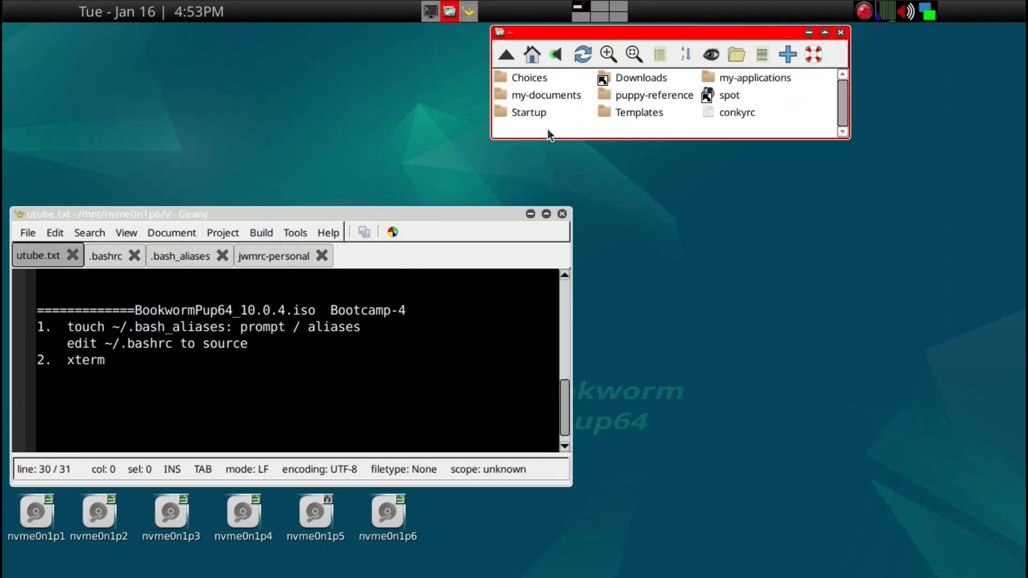
{"action": "left_click_drag", "start_coordinate": [571, 31], "coordinate": [615, 33]}
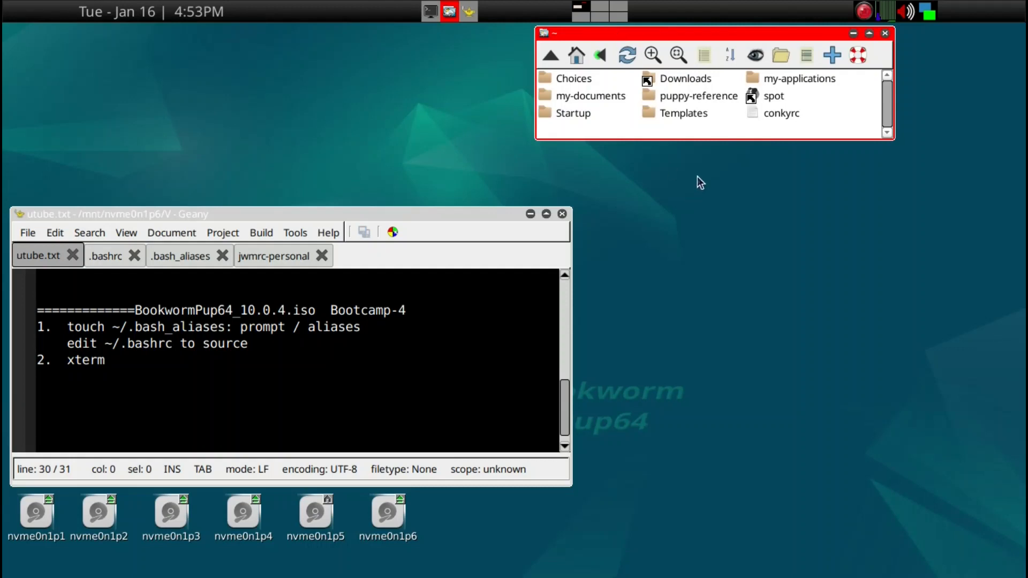
{"action": "key", "text": "ctrl+h"}
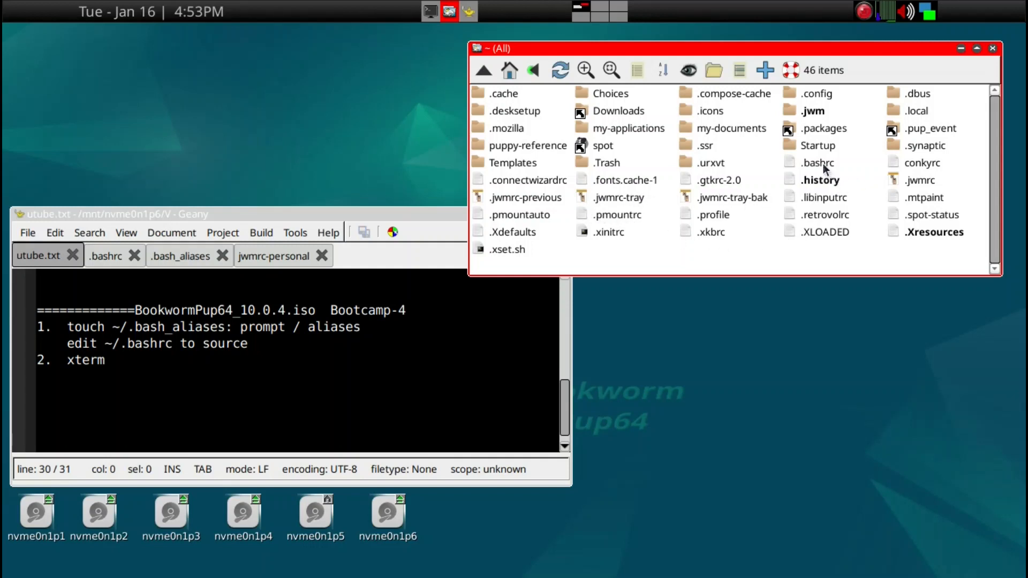
{"action": "left_click_drag", "start_coordinate": [824, 167], "coordinate": [333, 418]}
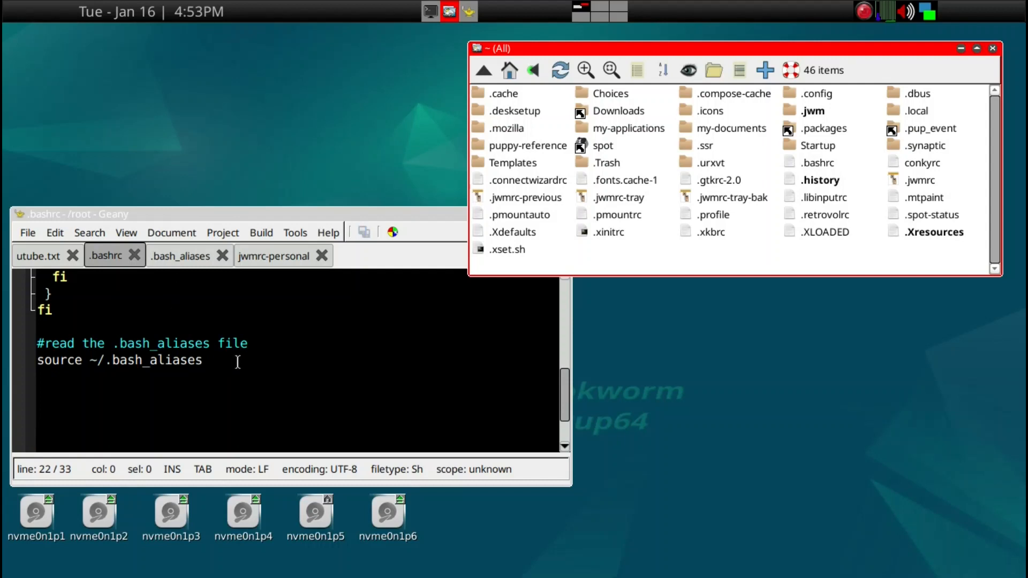
{"action": "left_click_drag", "start_coordinate": [220, 362], "coordinate": [37, 360]}
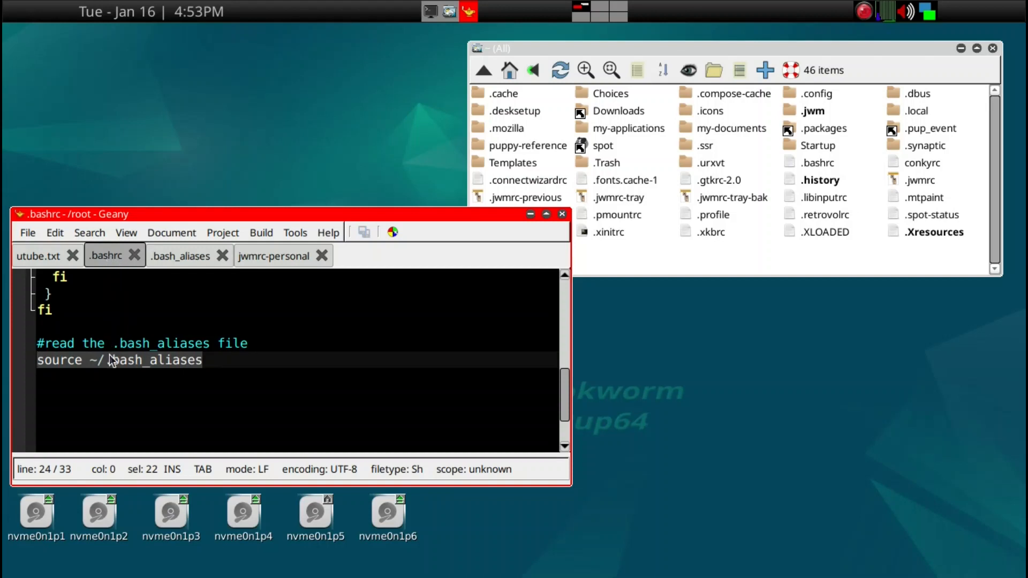
{"action": "left_click", "coordinate": [207, 361]}
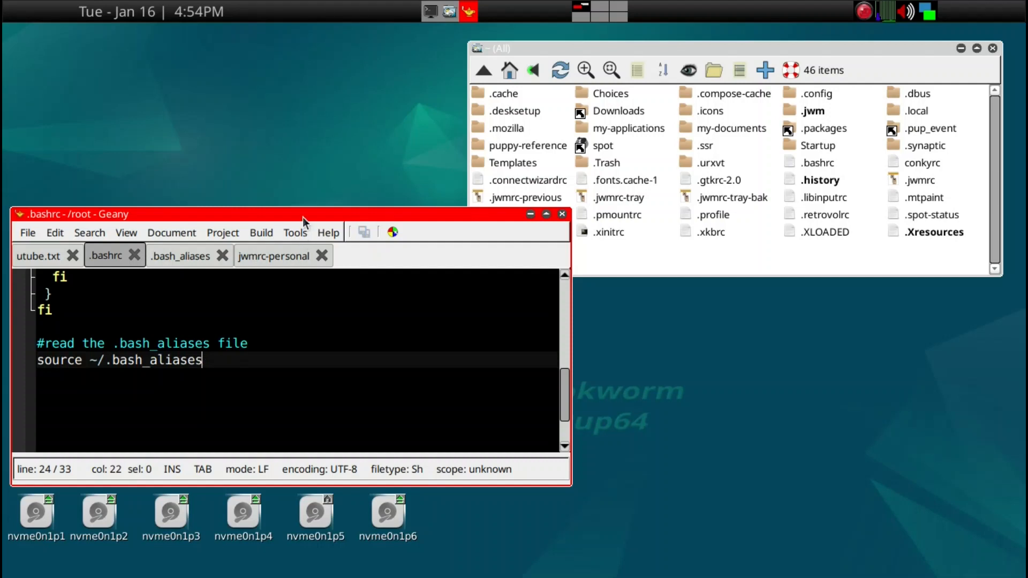
Copy the command touch ~/.bash_aliases from the Bootcamp-4 notes in utube.txt.
{"action": "left_click", "coordinate": [62, 255]}
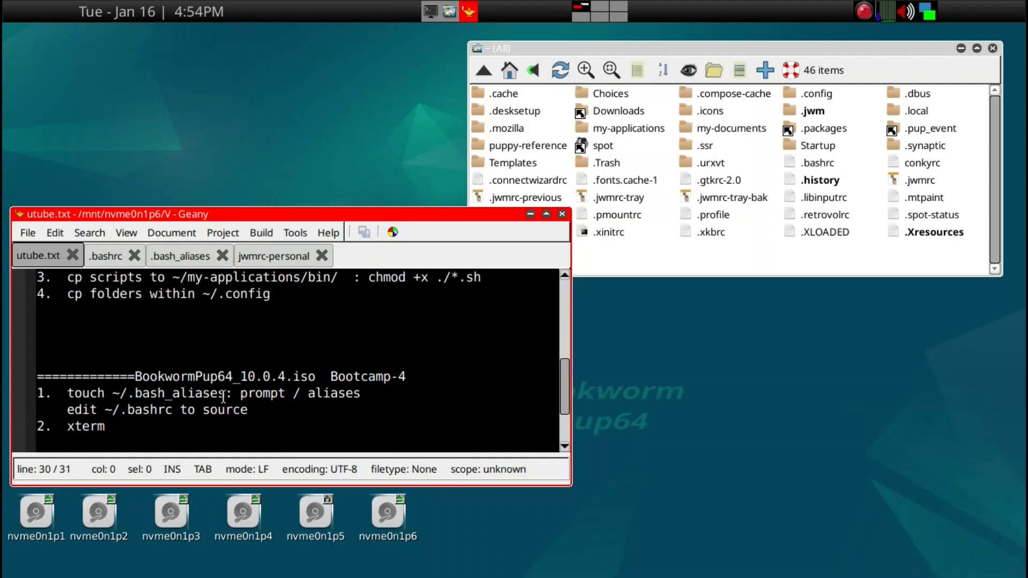
{"action": "left_click_drag", "start_coordinate": [225, 397], "coordinate": [68, 394]}
{"action": "key", "text": "super+c"}
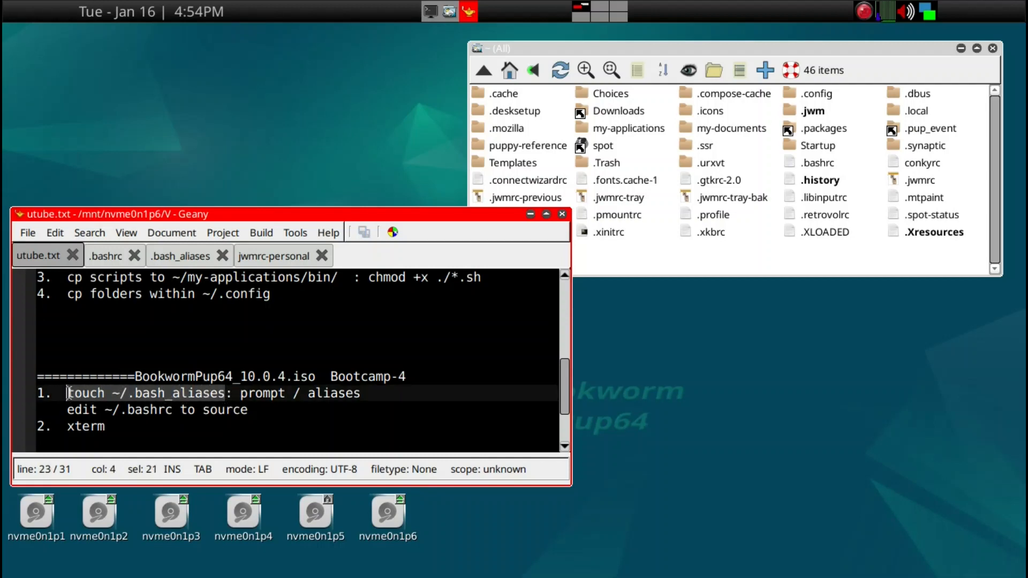
{"action": "right_click", "coordinate": [143, 394]}
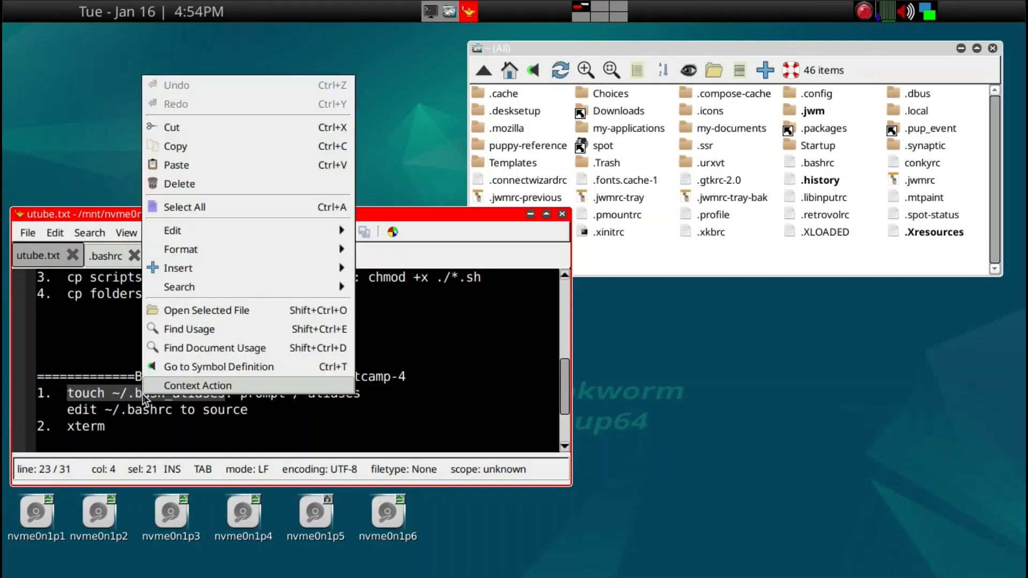
{"action": "left_click", "coordinate": [165, 152]}
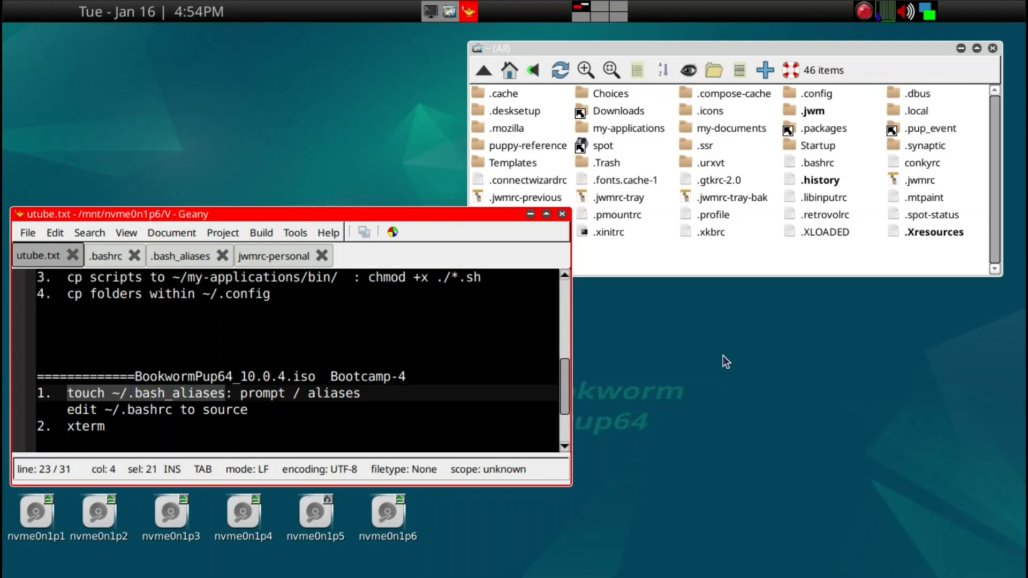
Run touch ~/.bash_aliases in a new terminal, then close the terminal.
{"action": "key", "text": "ctrl+alt+t"}
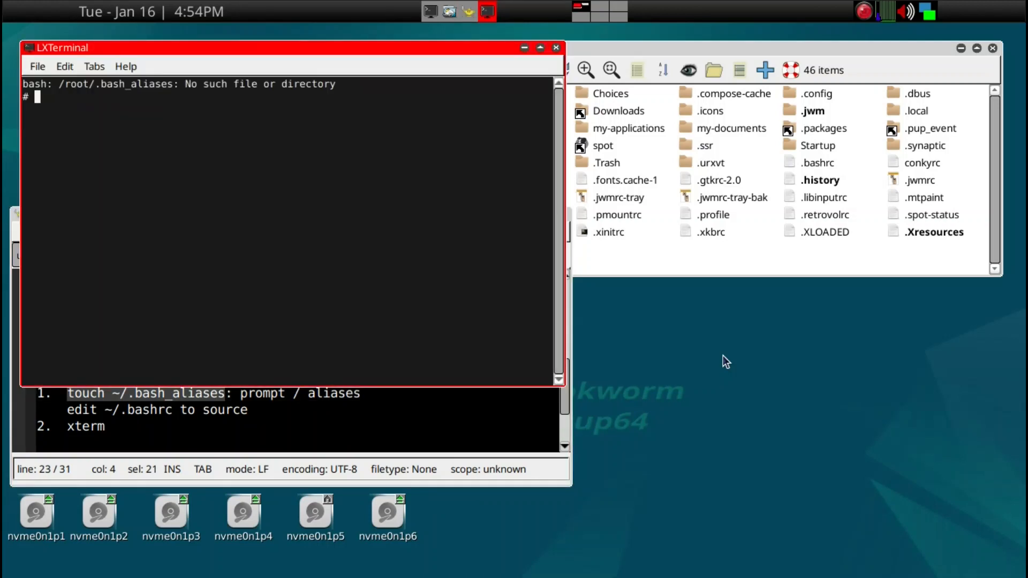
{"action": "middle_click", "coordinate": [234, 225]}
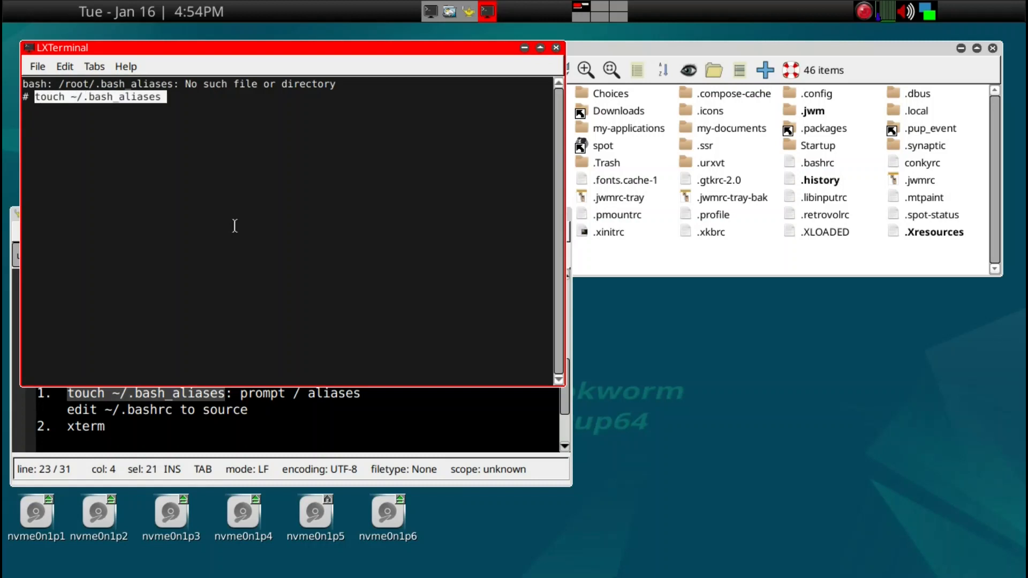
{"action": "key", "text": "Right"}
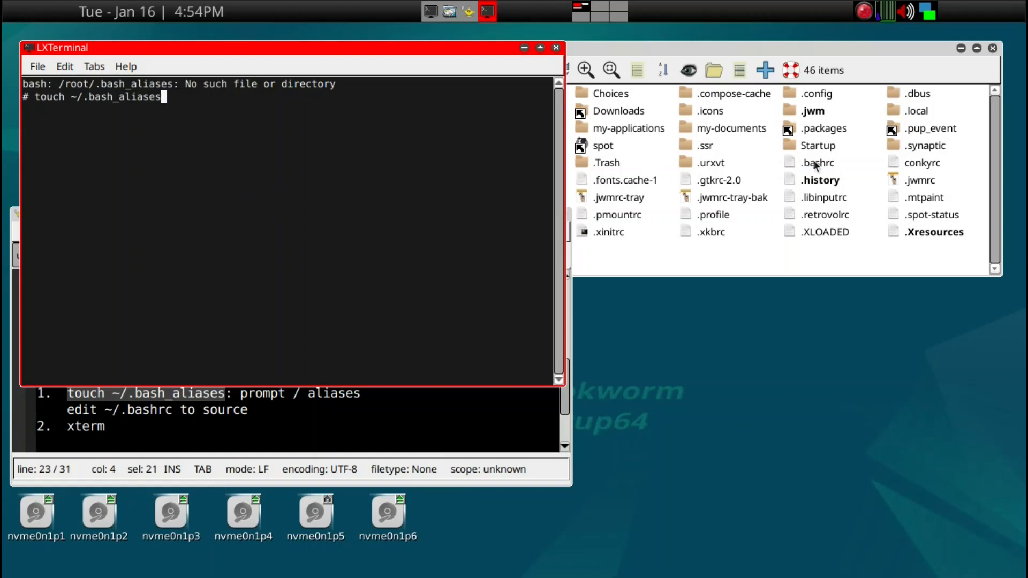
{"action": "left_click", "coordinate": [783, 49]}
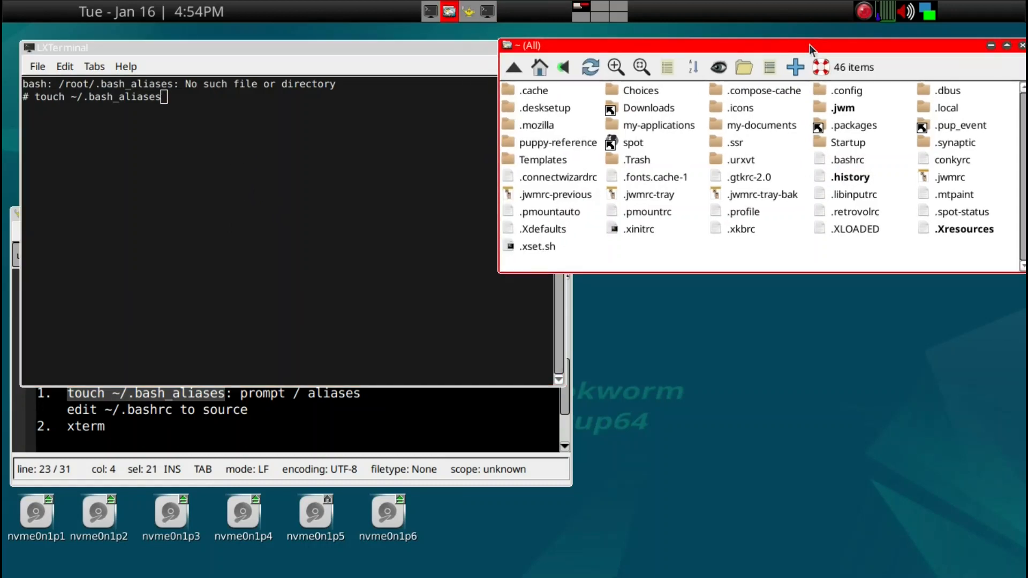
{"action": "left_click", "coordinate": [219, 223]}
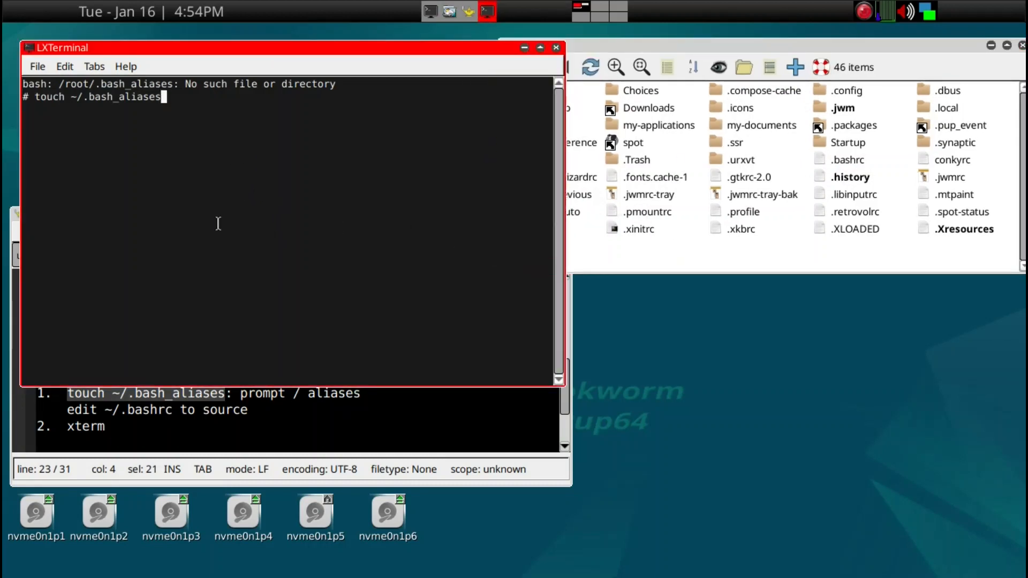
{"action": "key", "text": "Return"}
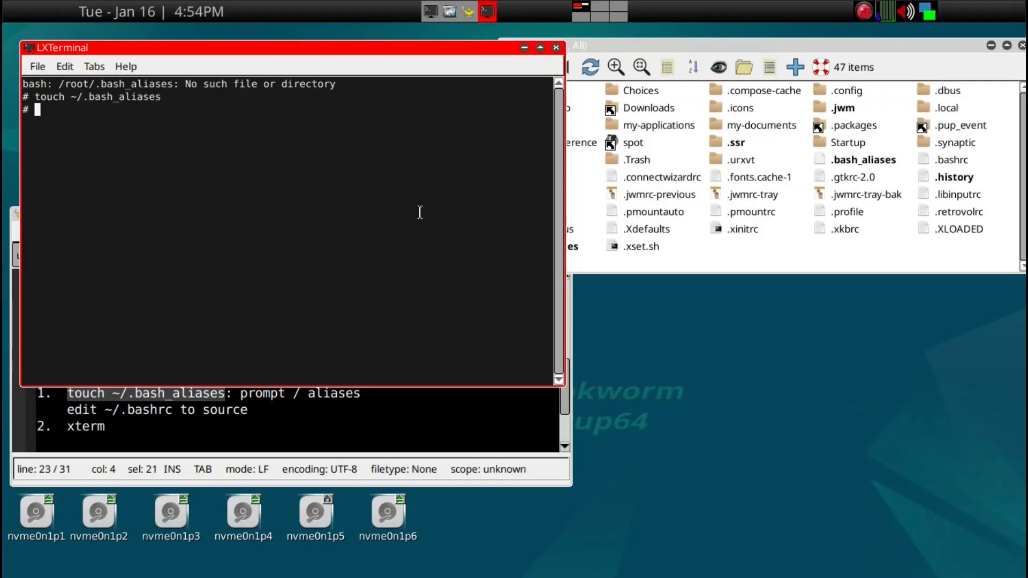
{"action": "left_click", "coordinate": [557, 48]}
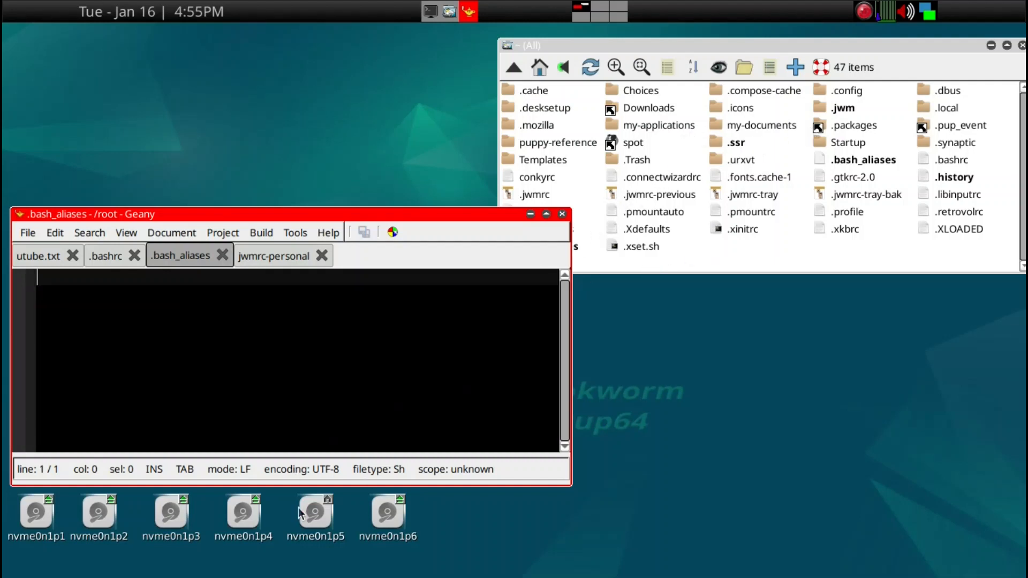
Browse the nvme0n1p5 drive to save/fossapup64save-m900-bspwm/root and show its hidden files.
{"action": "left_click", "coordinate": [328, 520]}
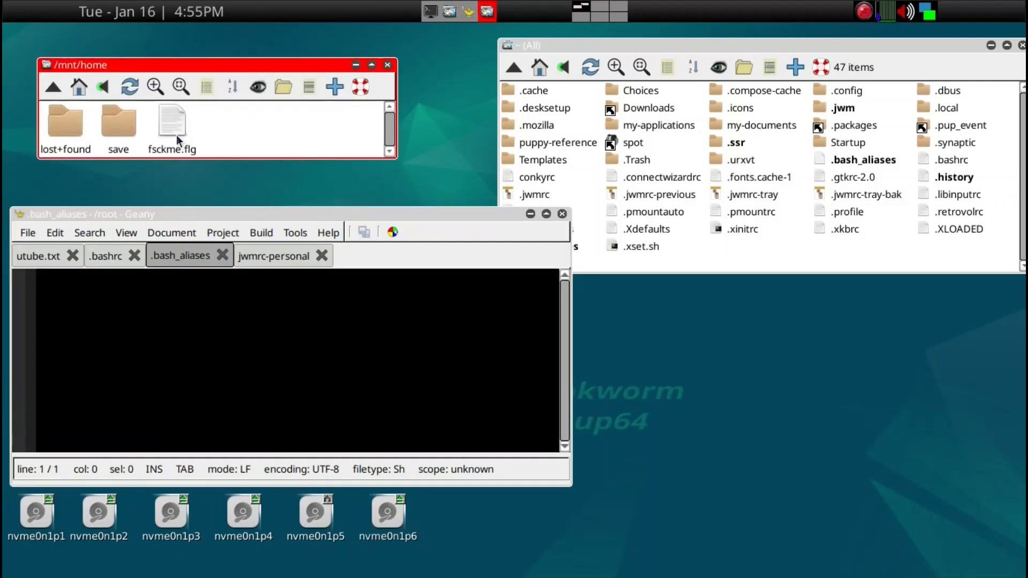
{"action": "left_click", "coordinate": [124, 121]}
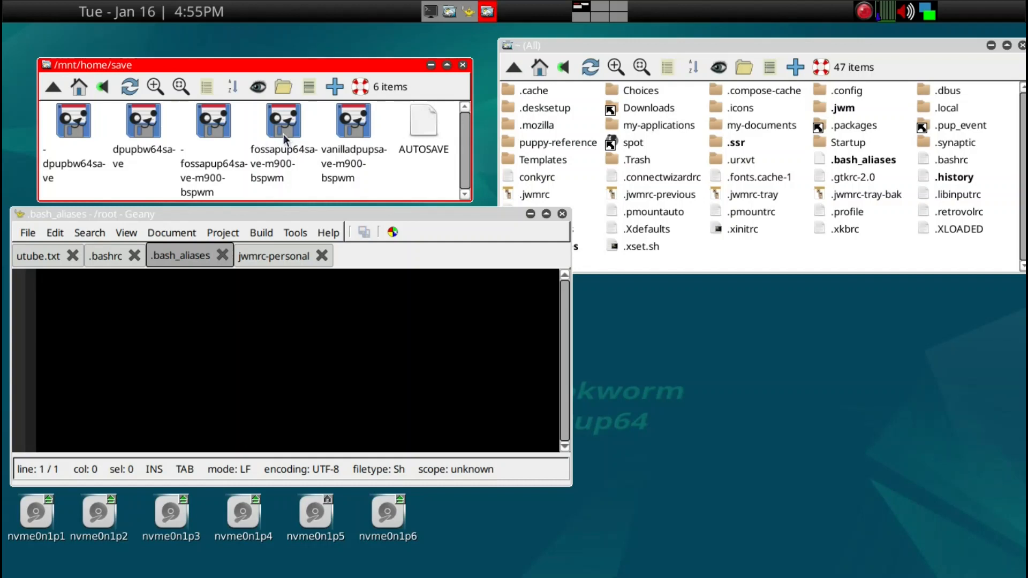
{"action": "key", "text": "minus"}
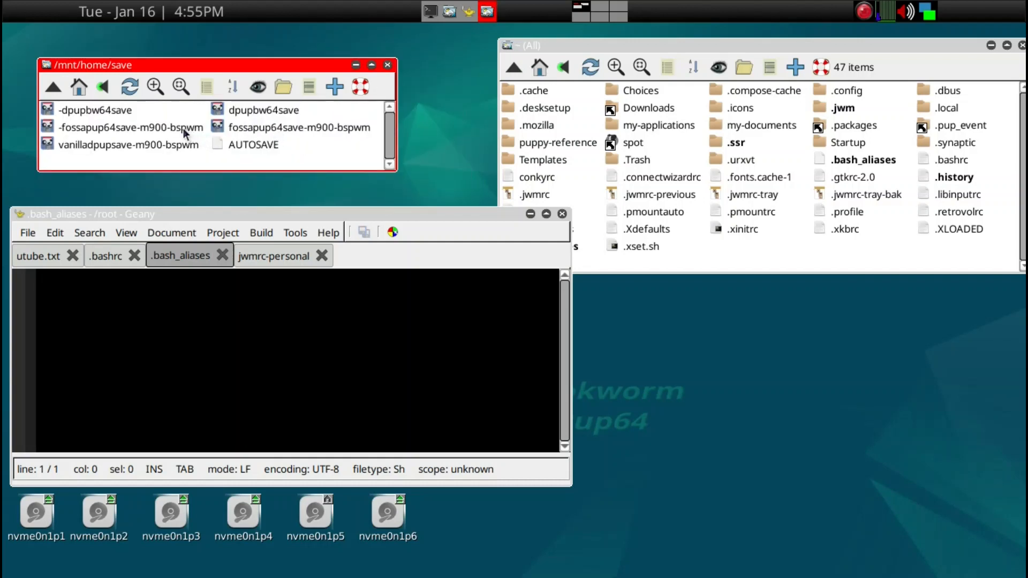
{"action": "left_click", "coordinate": [259, 131]}
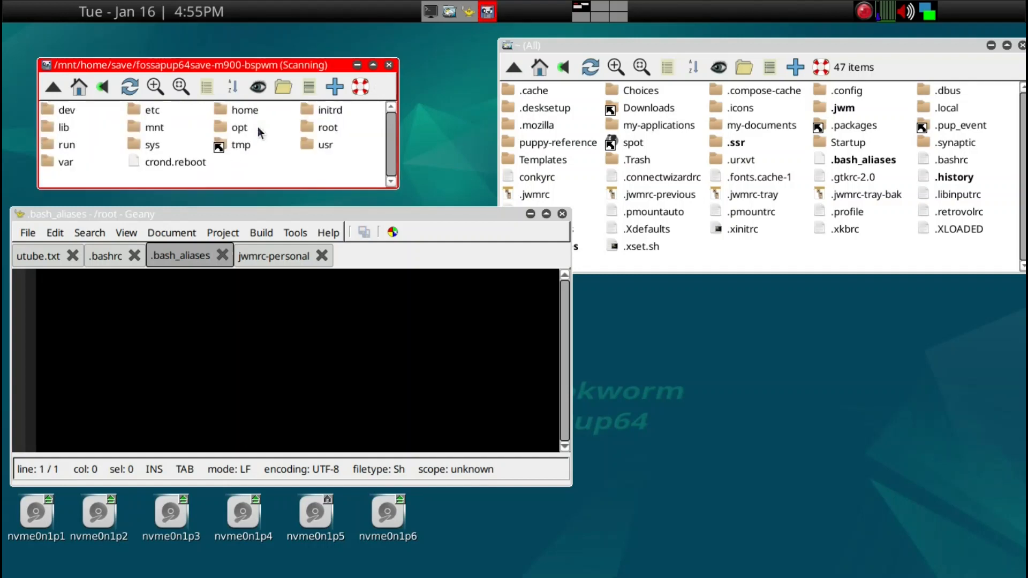
{"action": "left_click", "coordinate": [304, 129]}
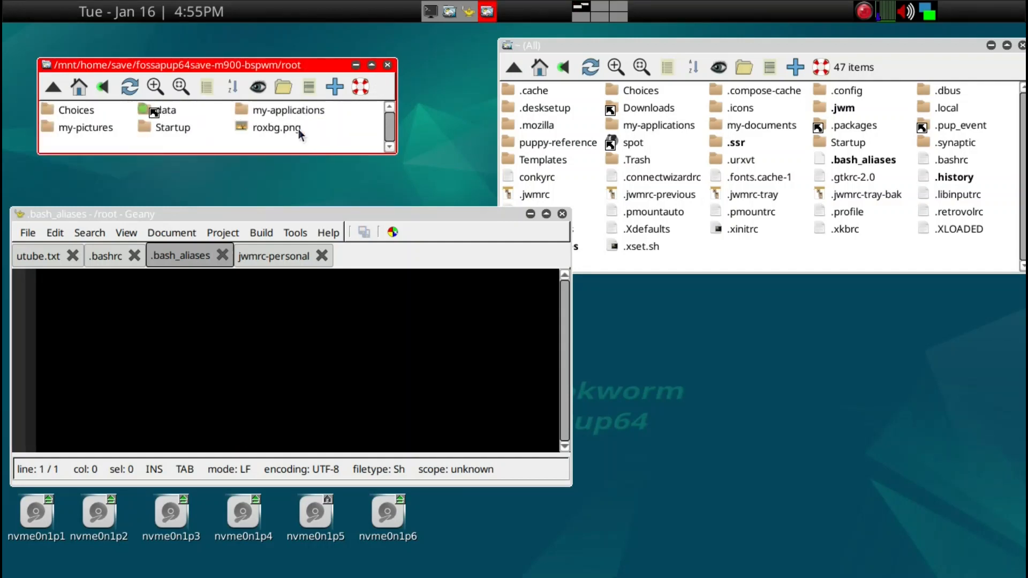
{"action": "key", "text": "ctrl+h"}
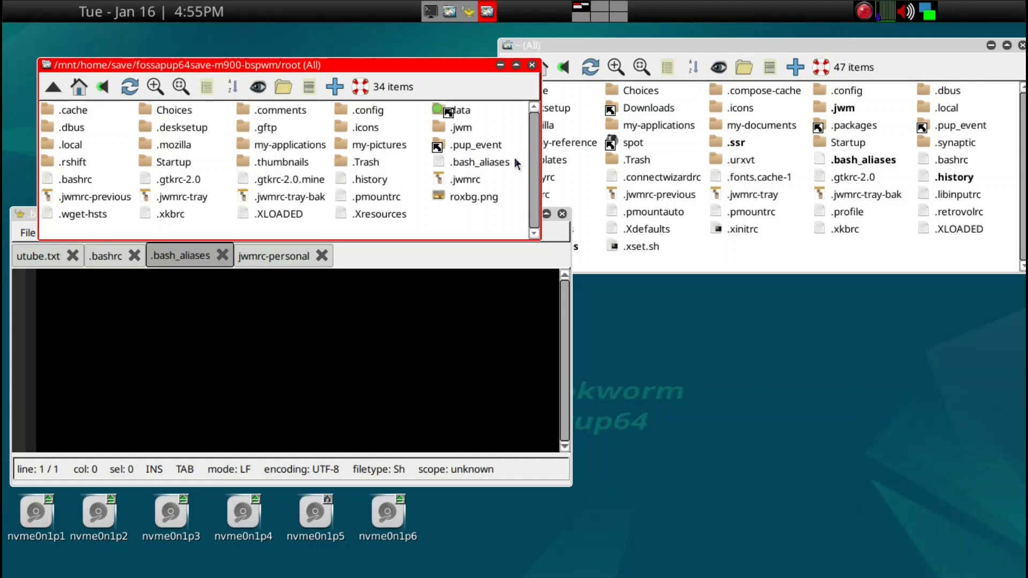
Open the old save folder's .bash_aliases in Geany and copy its entire contents into the empty /root/.bash_aliases.
{"action": "left_click_drag", "start_coordinate": [506, 161], "coordinate": [474, 345]}
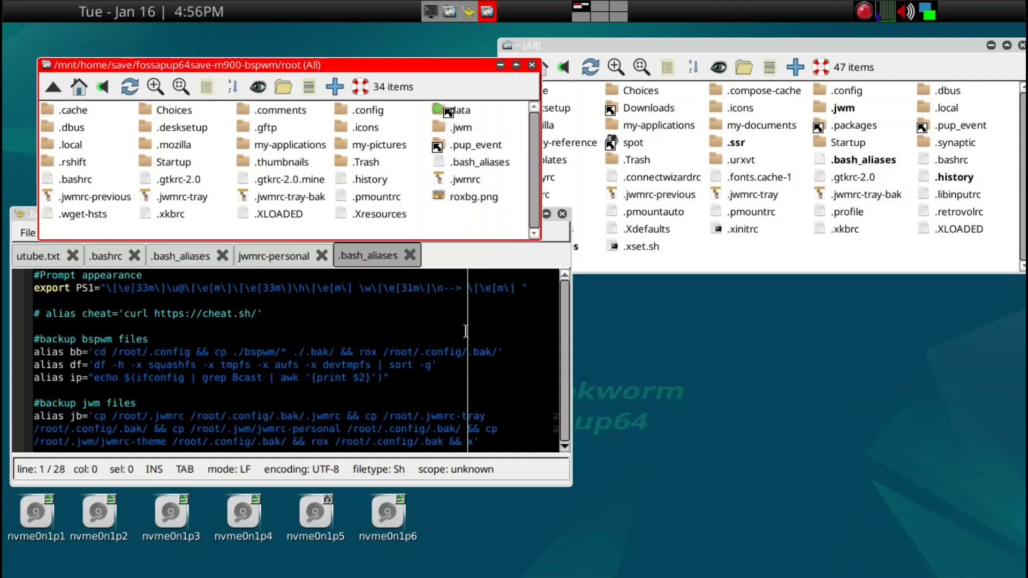
{"action": "left_click", "coordinate": [519, 315]}
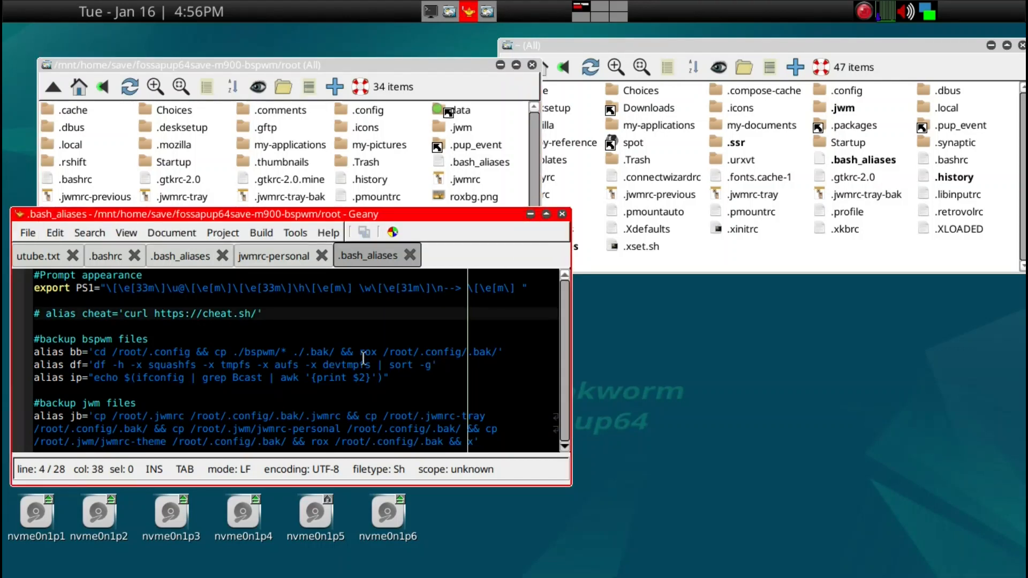
{"action": "key", "text": "ctrl+a"}
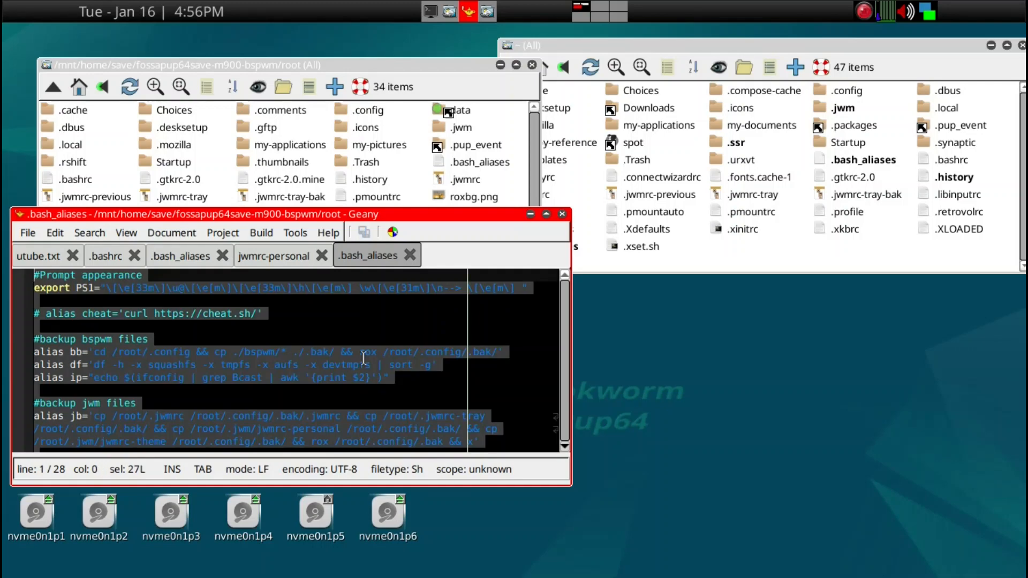
{"action": "left_click", "coordinate": [182, 257]}
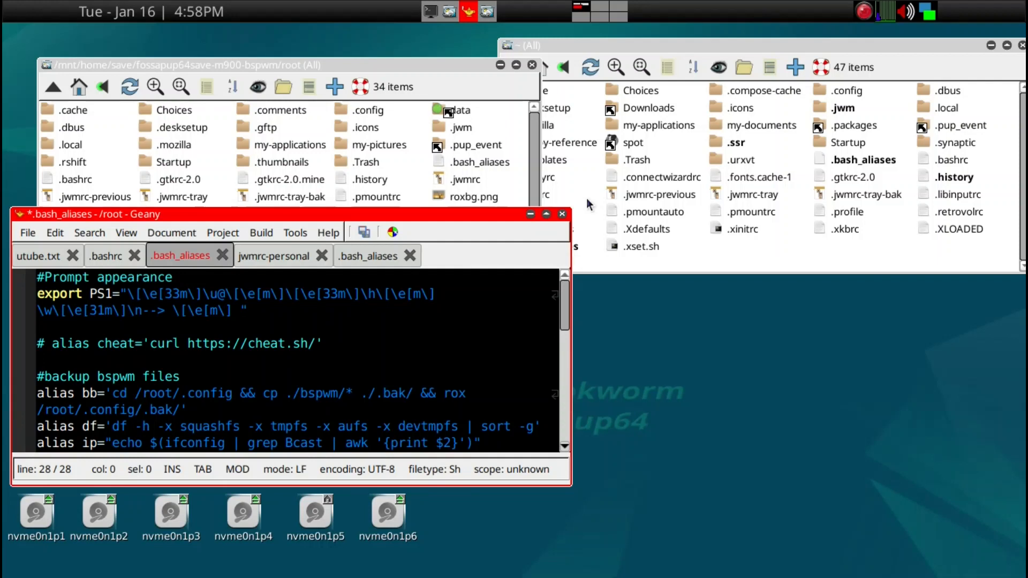
Open a new terminal beside the editor to examine the default shell prompt, and close it.
{"action": "key", "text": "super+Return"}
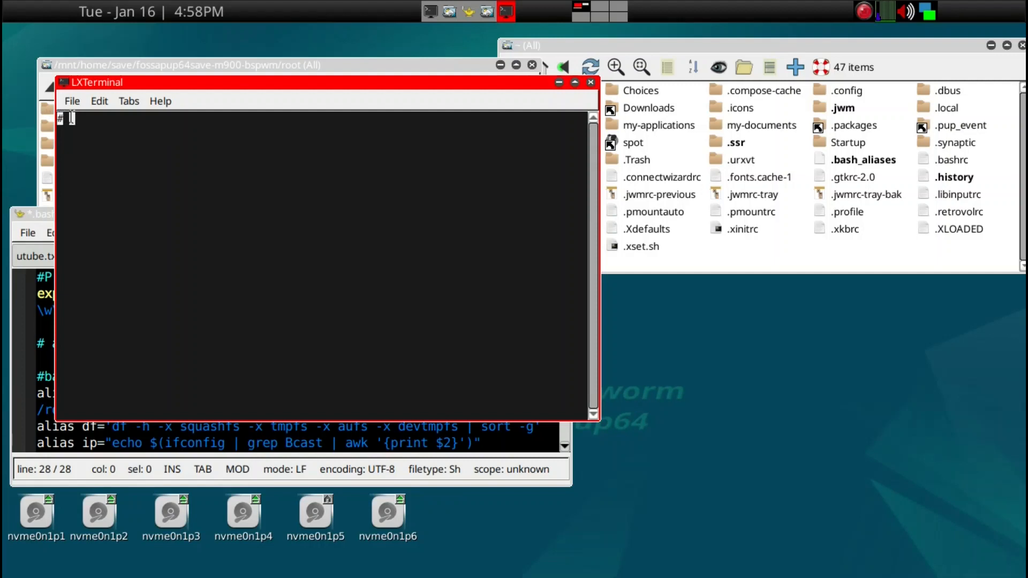
{"action": "left_click_drag", "start_coordinate": [103, 79], "coordinate": [353, 72]}
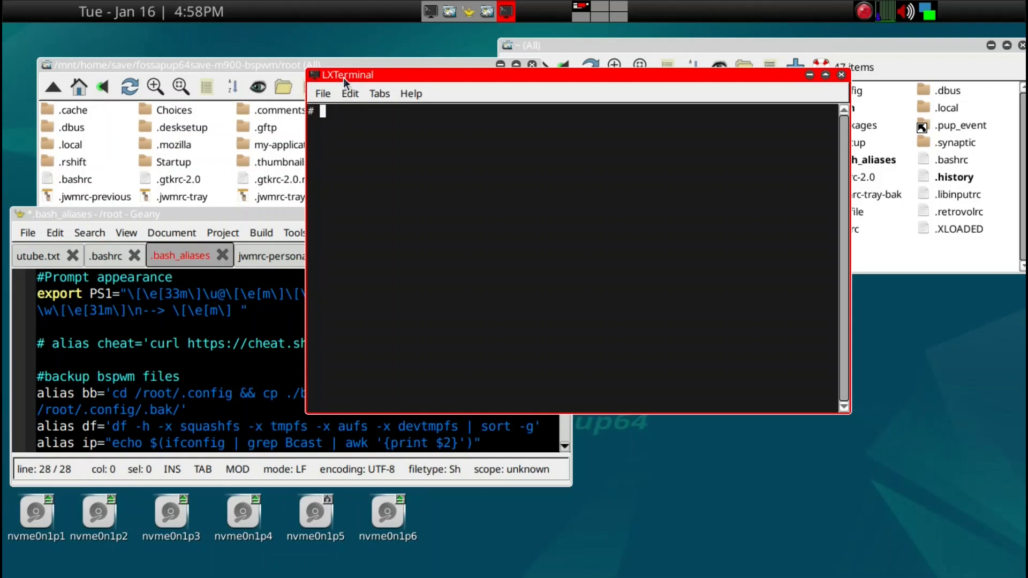
{"action": "left_click_drag", "start_coordinate": [345, 80], "coordinate": [381, 98]}
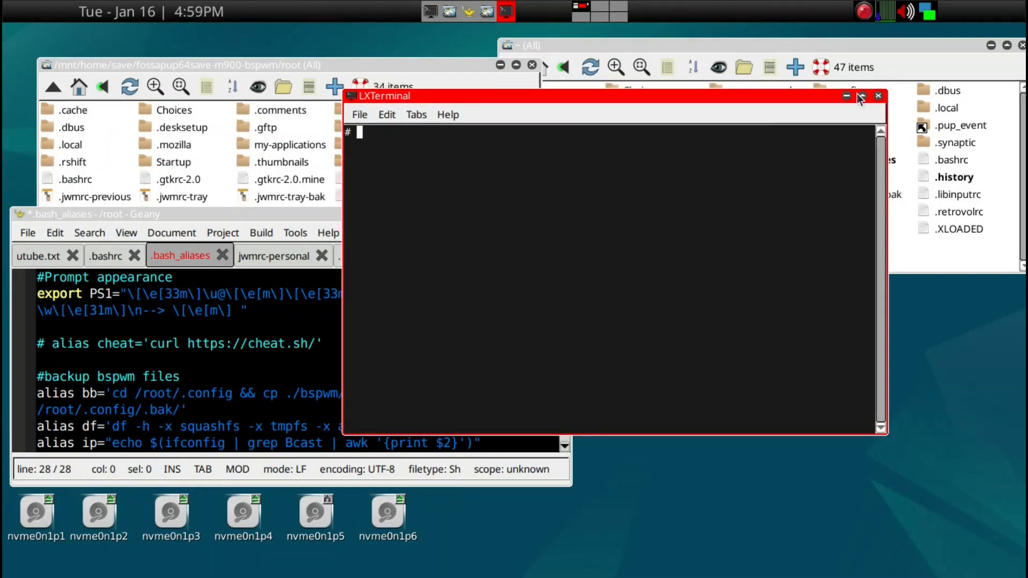
{"action": "left_click", "coordinate": [878, 96]}
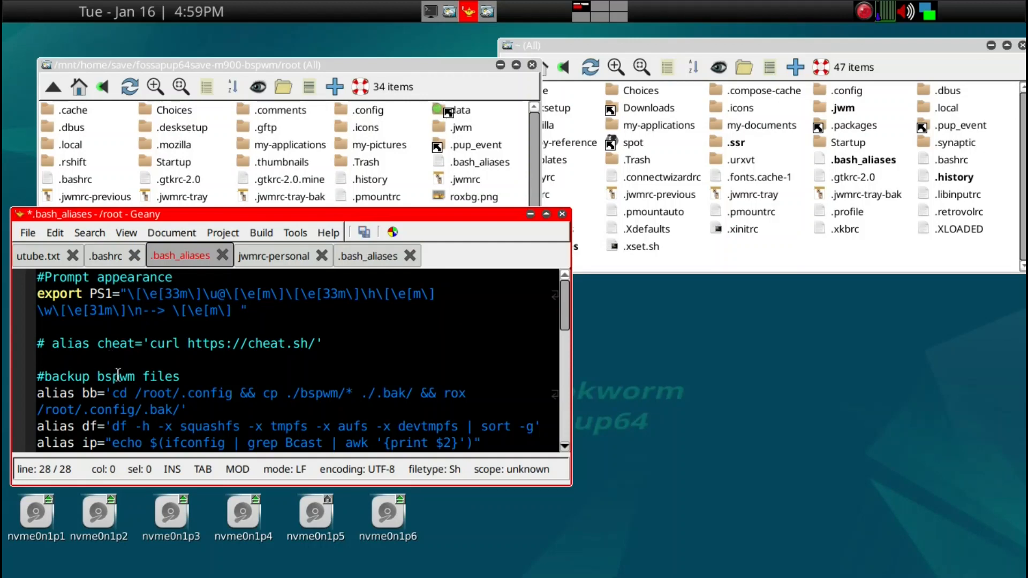
Delete the lines from the commented cheat alias through the df alias in /root/.bash_aliases, including the bspwm backup alias.
{"action": "scroll", "coordinate": [118, 375], "scroll_direction": "down", "scroll_amount": 1}
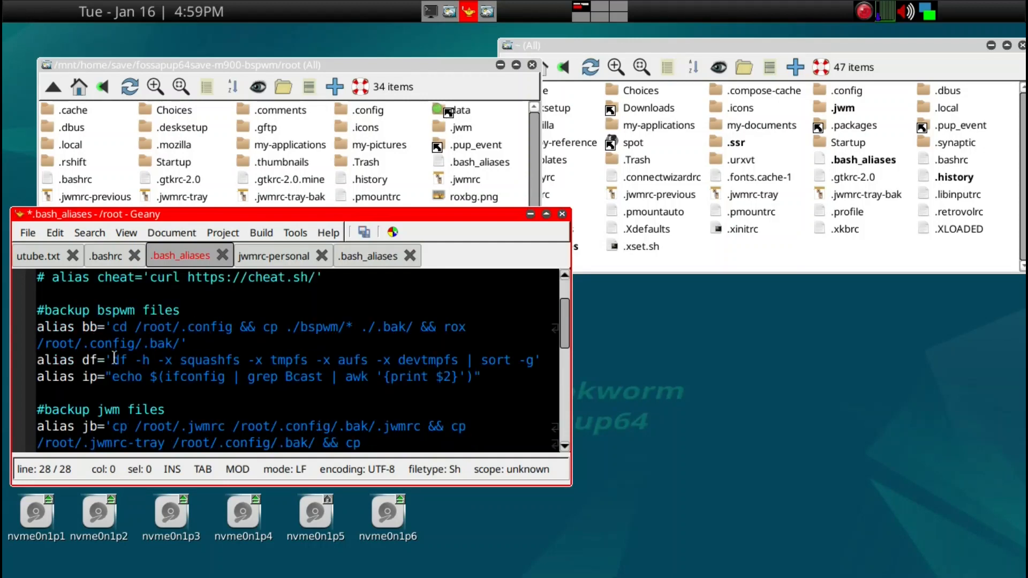
{"action": "scroll", "coordinate": [115, 357], "scroll_direction": "up", "scroll_amount": 1}
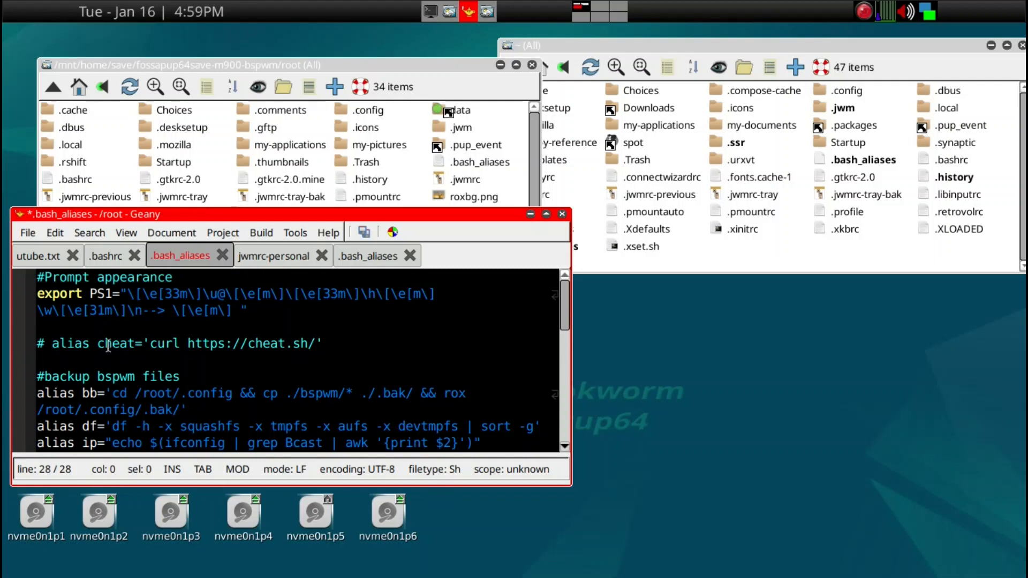
{"action": "left_click", "coordinate": [102, 343]}
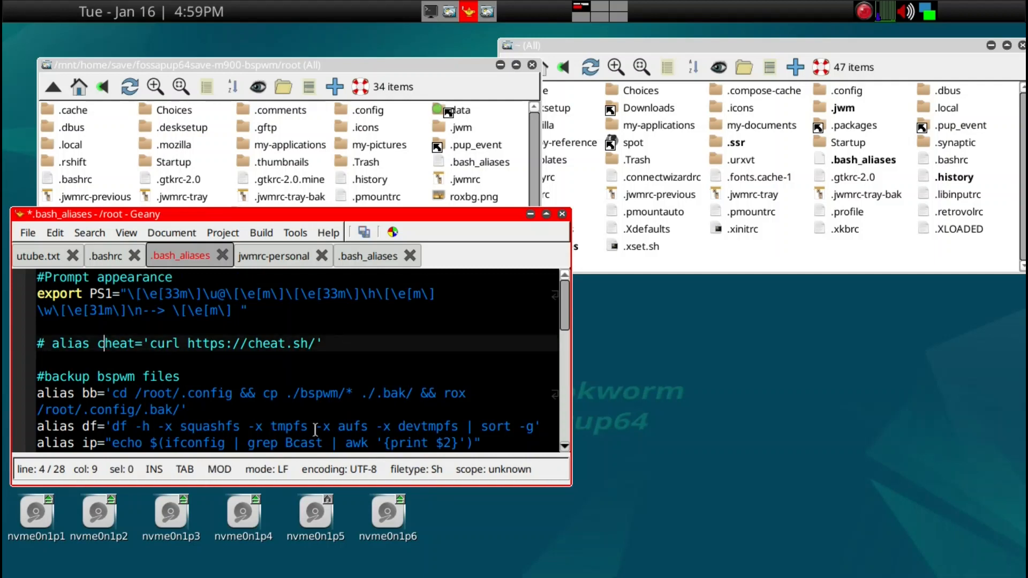
{"action": "key", "text": "ctrl+k"}
{"action": "key", "text": "ctrl+k"}
{"action": "key", "text": "ctrl+k"}
{"action": "key", "text": "ctrl+k"}
{"action": "key", "text": "ctrl+k"}
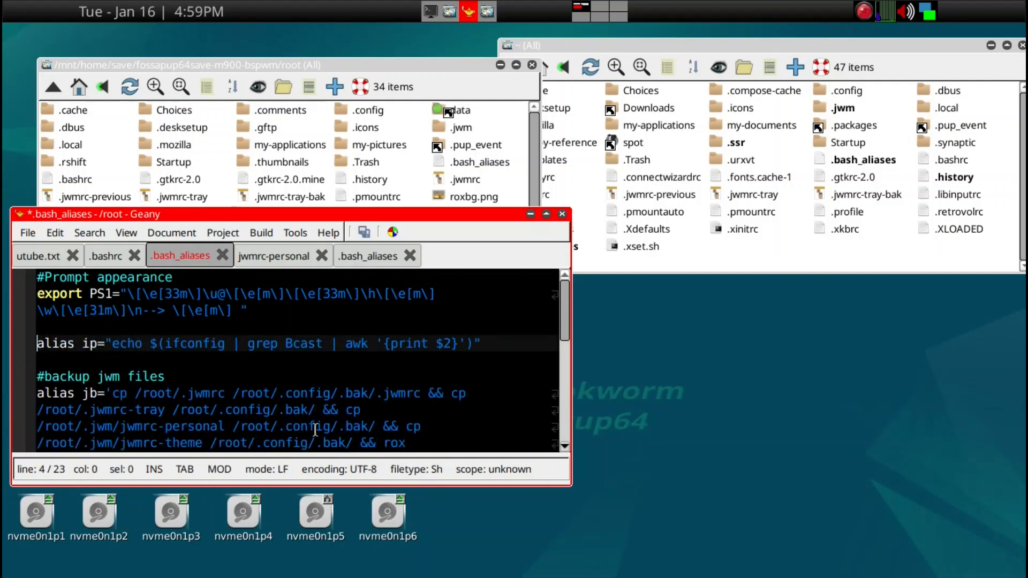
Delete the ip alias, the commented JWM backup alias jb and the ju alias from /root/.bash_aliases.
{"action": "key", "text": "ctrl+k"}
{"action": "key", "text": "ctrl+k"}
{"action": "key", "text": "ctrl+k"}
{"action": "key", "text": "ctrl+k"}
{"action": "key", "text": "ctrl+k"}
{"action": "key", "text": "ctrl+k"}
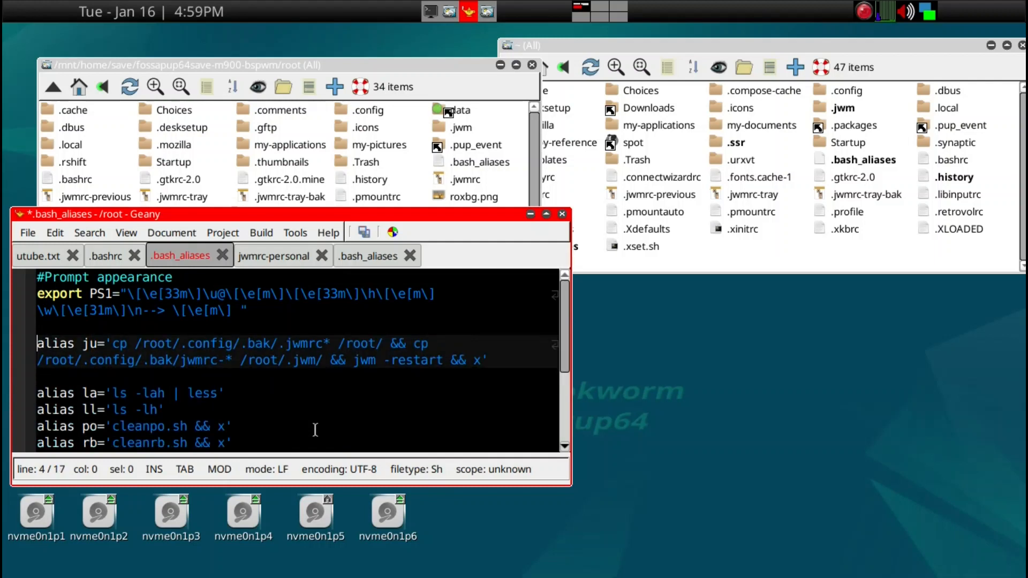
{"action": "key", "text": "ctrl+k"}
{"action": "key", "text": "Delete"}
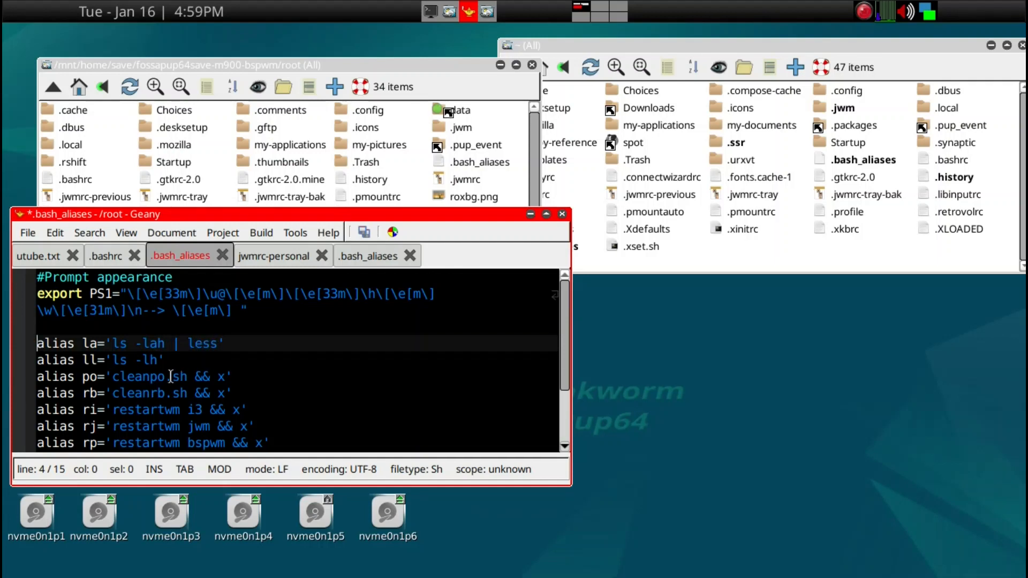
Change the po alias to run poweroff in place of cleanpo.sh, keeping the && x part.
{"action": "double_click", "coordinate": [146, 377]}
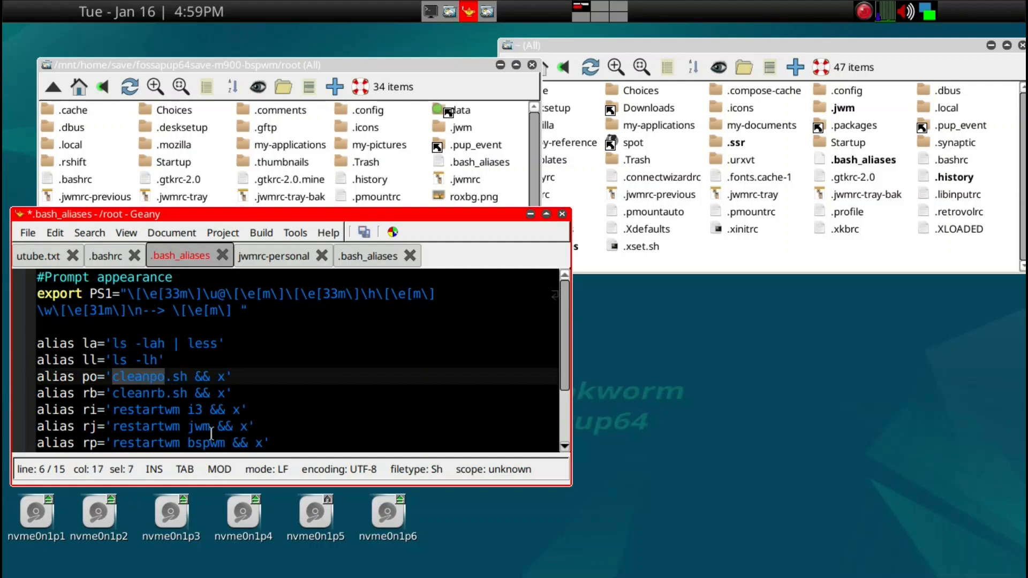
{"action": "key", "text": "Delete"}
{"action": "key", "text": "Delete"}
{"action": "key", "text": "Delete"}
{"action": "key", "text": "Delete"}
{"action": "type", "text": "poweroff"}
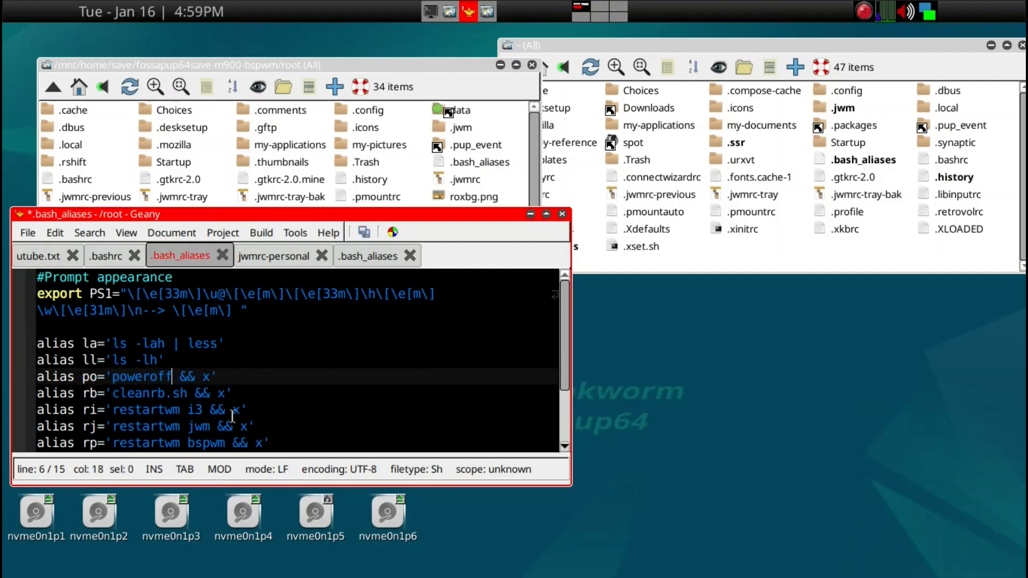
Change the rb alias to run reboot in place of cleanrb.sh, keeping the && x part.
{"action": "double_click", "coordinate": [160, 393]}
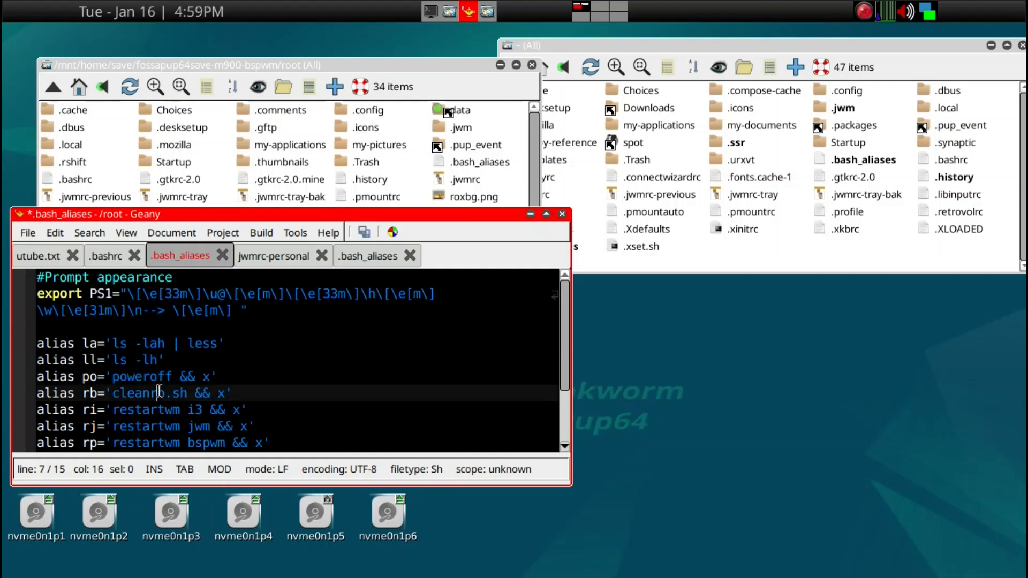
{"action": "key", "text": "Delete"}
{"action": "key", "text": "Delete"}
{"action": "key", "text": "Delete"}
{"action": "key", "text": "Delete"}
{"action": "type", "text": "reboot"}
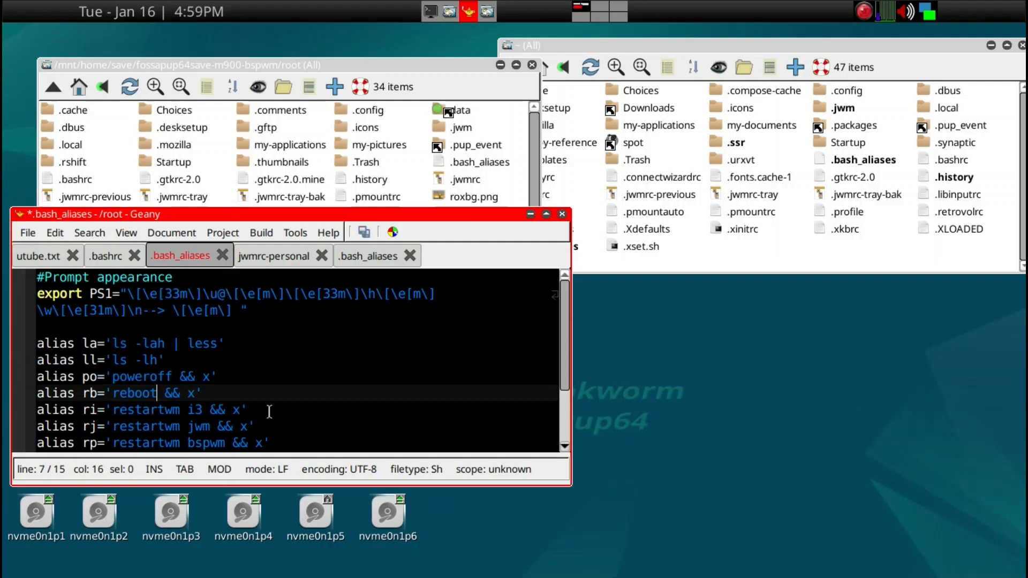
Delete the restartwm aliases ri, rj and rp and the jh alias from /root/.bash_aliases.
{"action": "left_click", "coordinate": [54, 410]}
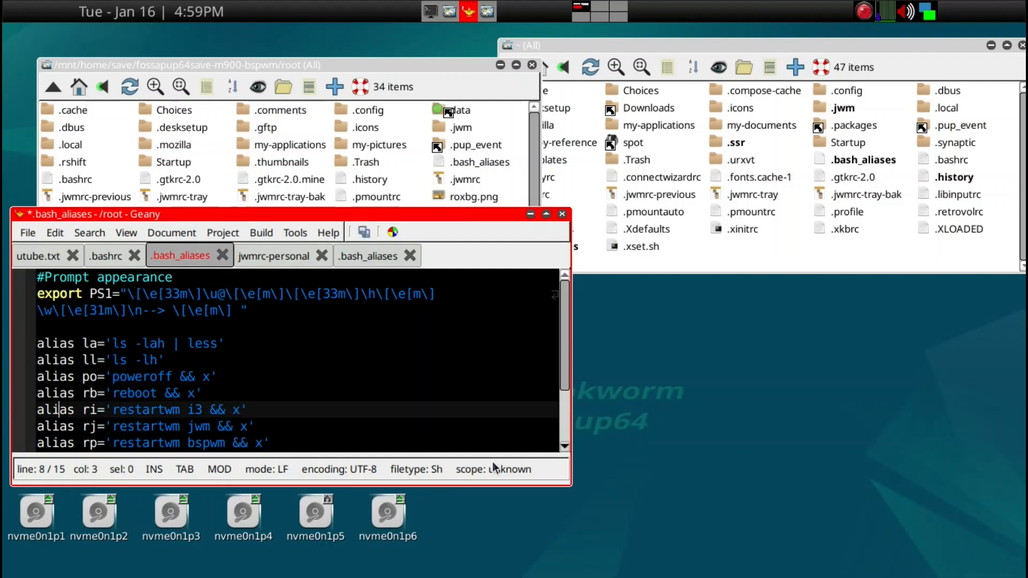
{"action": "scroll", "coordinate": [482, 404], "scroll_direction": "down", "scroll_amount": 2}
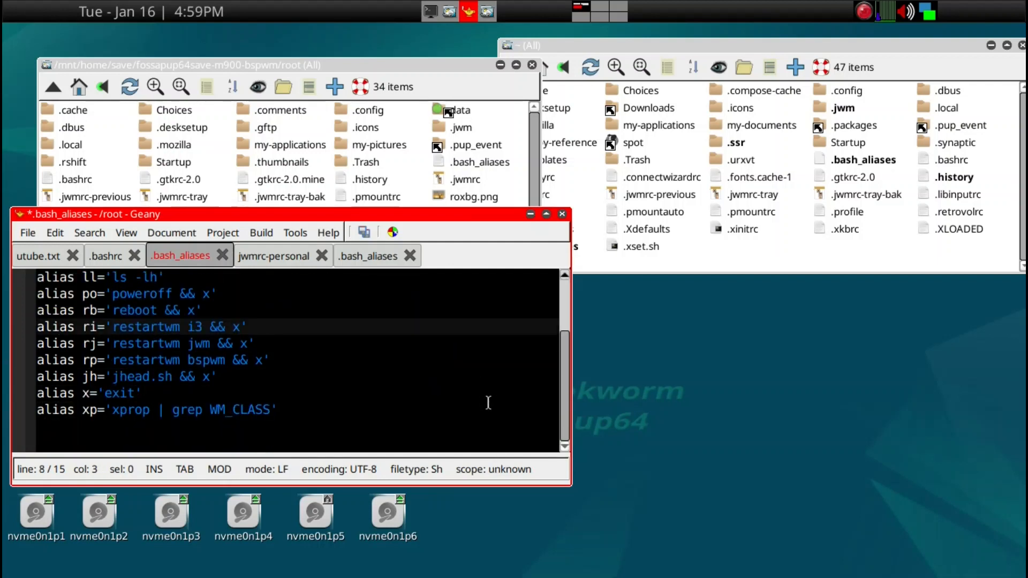
{"action": "key", "text": "ctrl+k"}
{"action": "key", "text": "ctrl+k"}
{"action": "key", "text": "ctrl+k"}
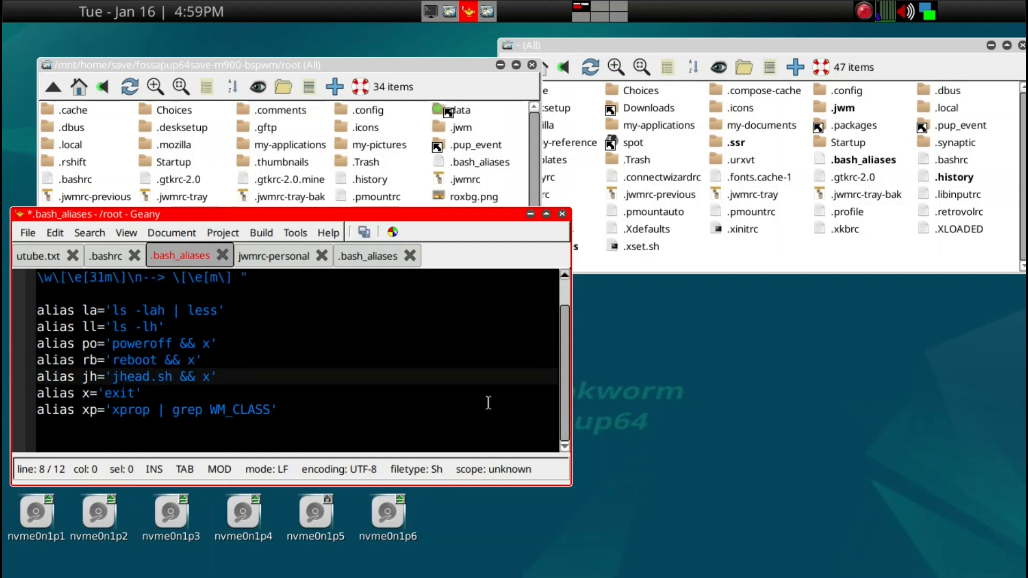
{"action": "key", "text": "ctrl+k"}
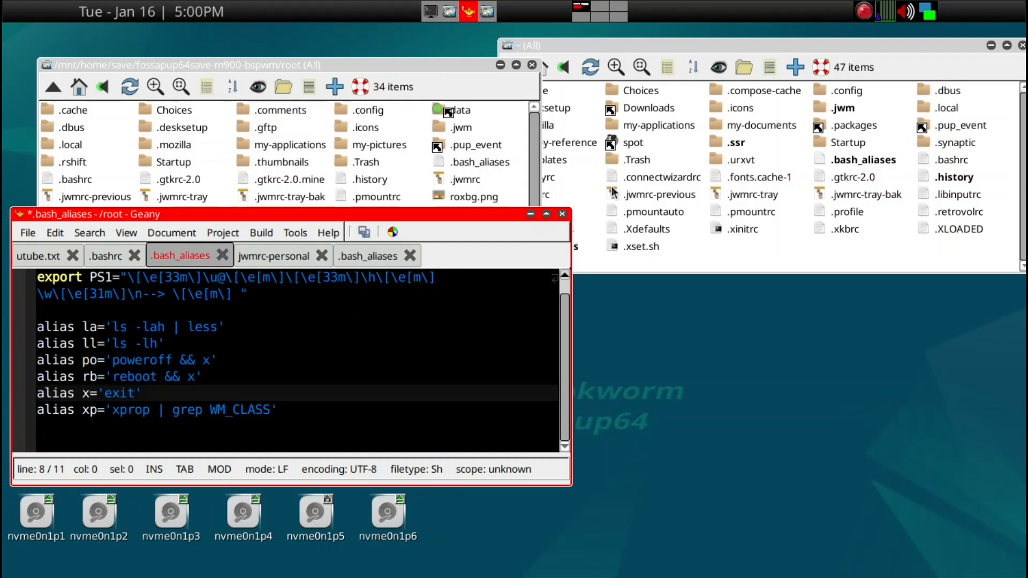
Try the x command in a new terminal placed beside the alias list, and close the terminal.
{"action": "key", "text": "ctrl+alt+t"}
{"action": "type", "text": "x"}
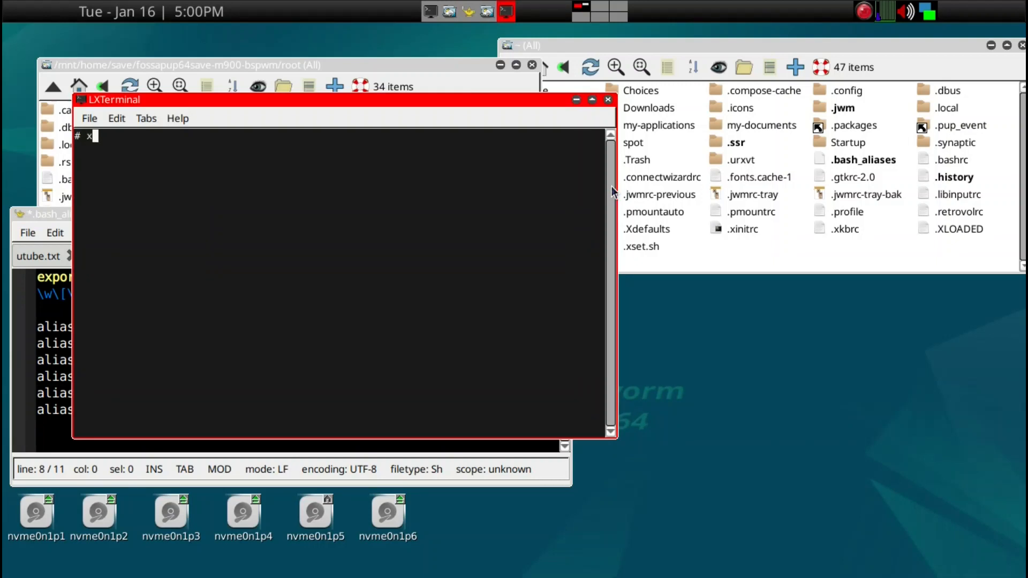
{"action": "key", "text": "Return"}
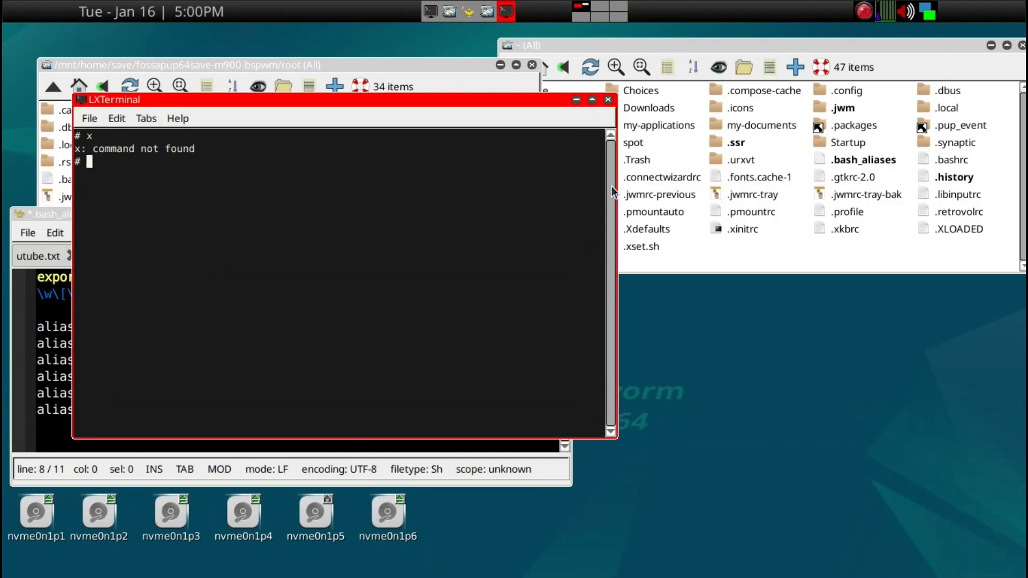
{"action": "left_click_drag", "start_coordinate": [506, 104], "coordinate": [760, 95]}
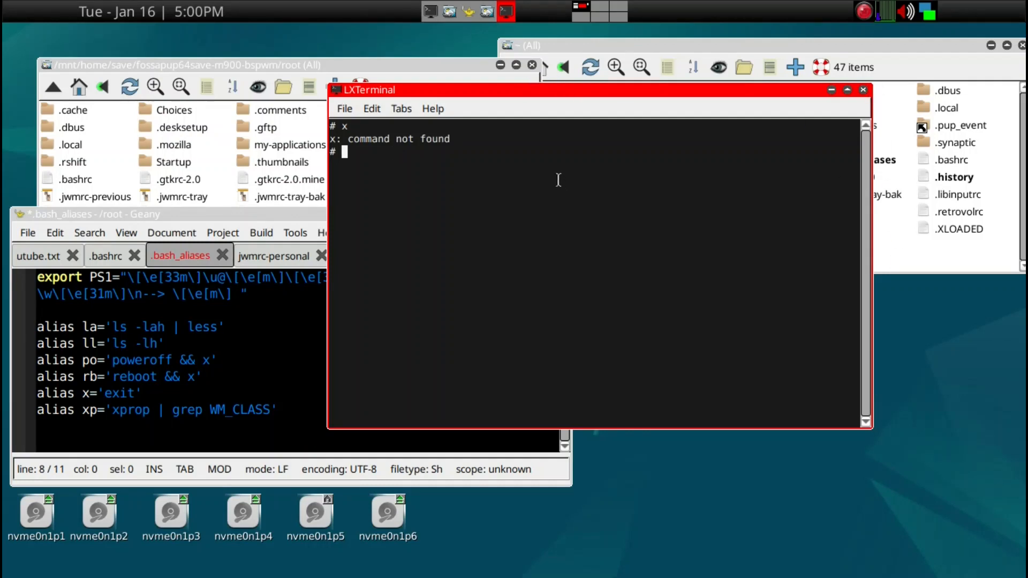
{"action": "type", "text": "p"}
{"action": "key", "text": "BackSpace"}
{"action": "left_click", "coordinate": [863, 89]}
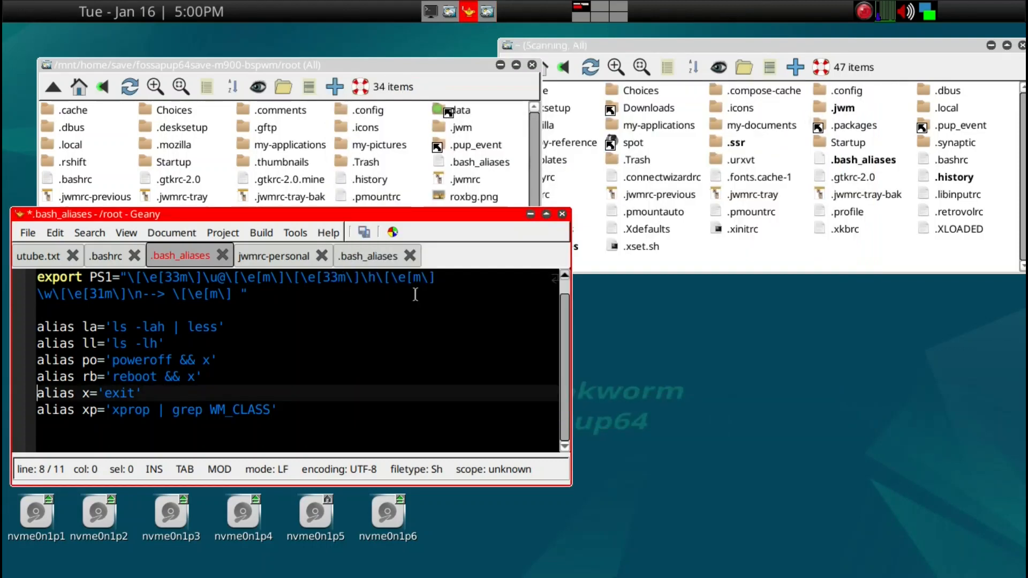
Delete the xp alias for xprop from /root/.bash_aliases and save the file.
{"action": "left_click_drag", "start_coordinate": [83, 409], "coordinate": [90, 413]}
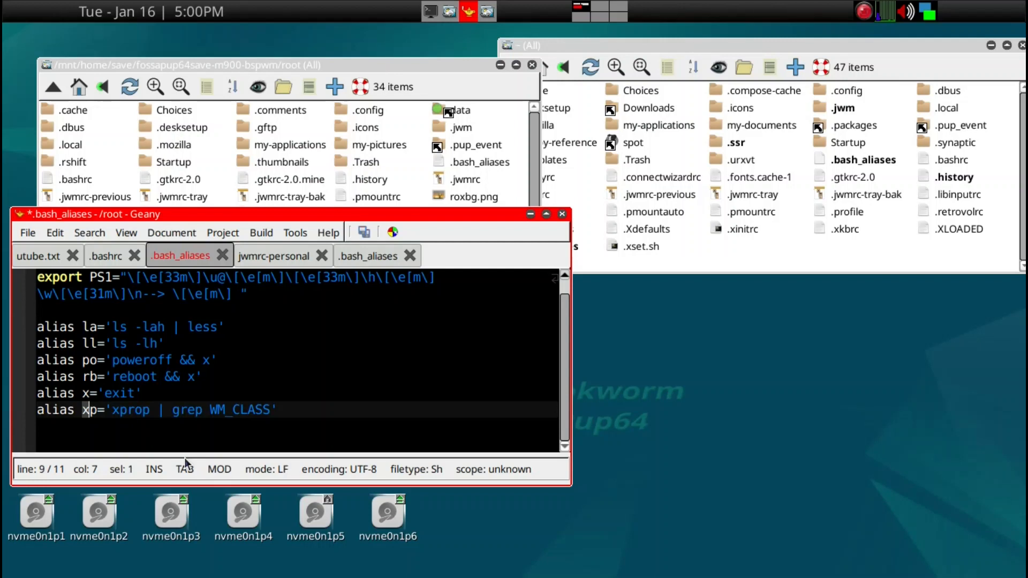
{"action": "key", "text": "ctrl+k"}
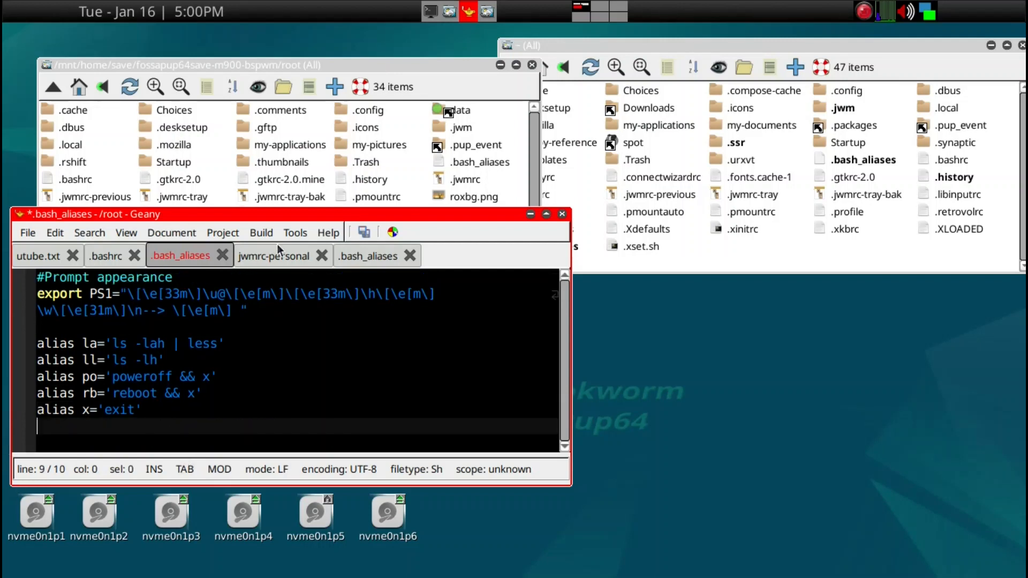
{"action": "left_click", "coordinate": [362, 232]}
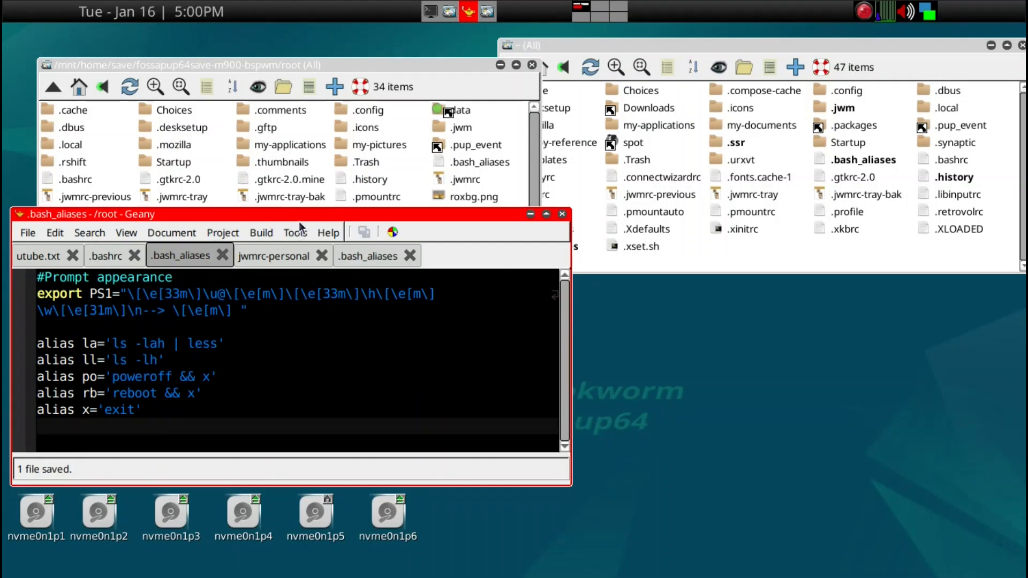
Open a new terminal and load the X settings with xrdb -merge .Xresources.
{"action": "key", "text": "super+Return"}
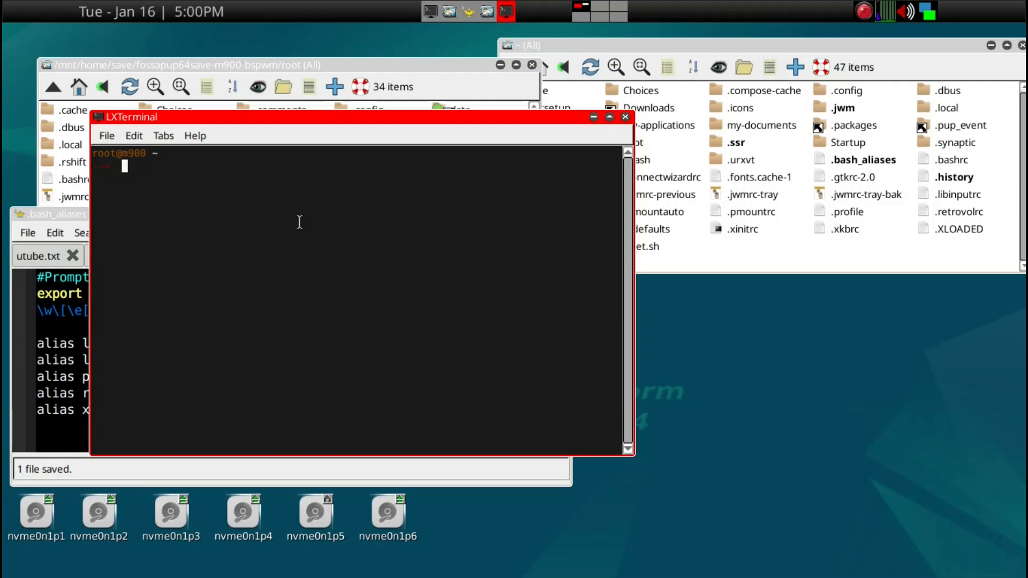
{"action": "type", "text": "xrdb -merge .X"}
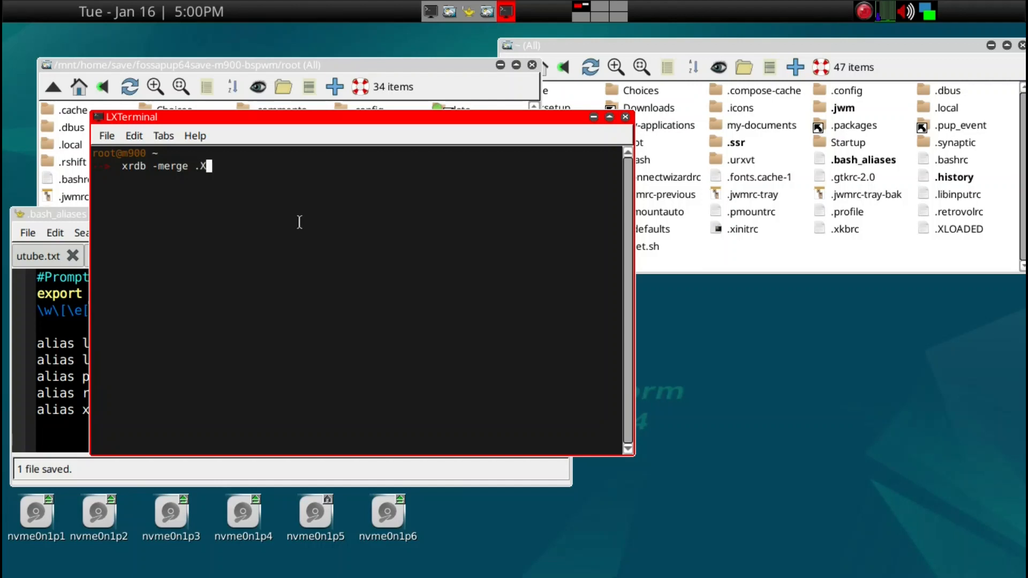
{"action": "type", "text": "resources"}
{"action": "key", "text": "Return"}
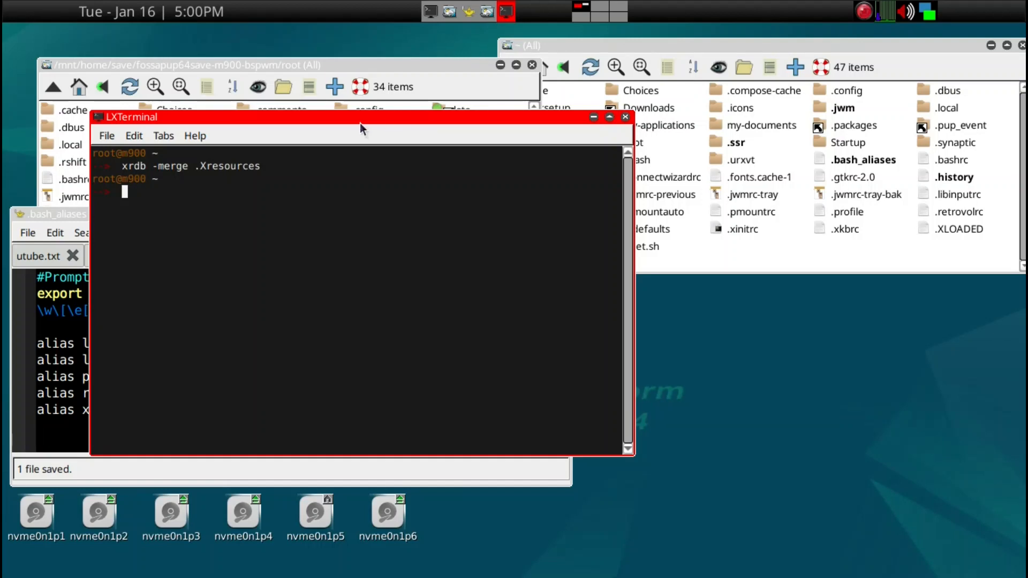
Place the terminal beside the alias list and test the x alias by exiting the shell with it.
{"action": "left_click_drag", "start_coordinate": [359, 117], "coordinate": [538, 103]}
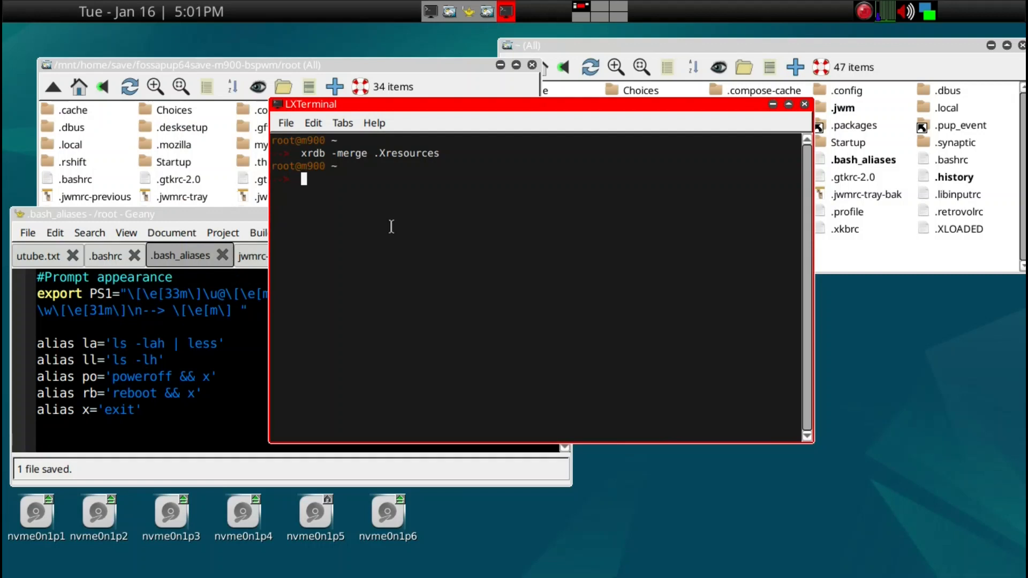
{"action": "type", "text": "x"}
{"action": "key", "text": "Return"}
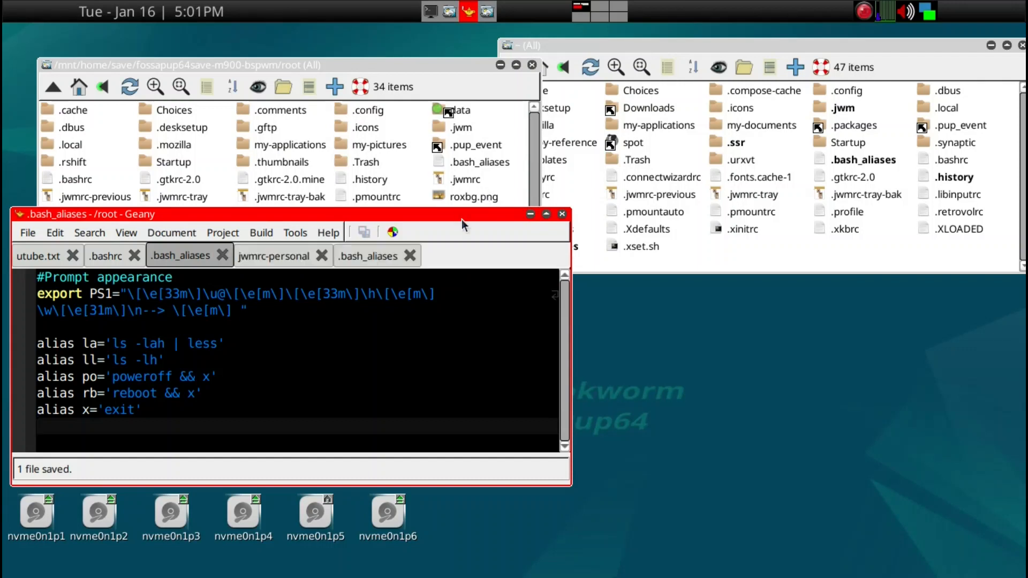
Review the BookwormPup64_10.0.4.iso Bootcamp-4 notes in utube.txt through the xterm item, and check the home folder for .Xresources.
{"action": "left_click", "coordinate": [31, 258]}
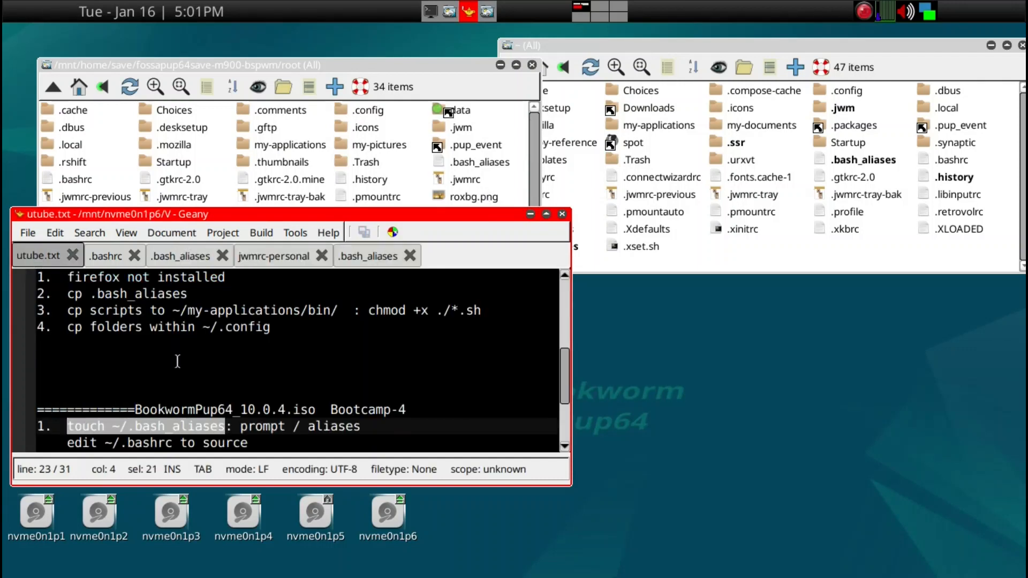
{"action": "left_click", "coordinate": [215, 369]}
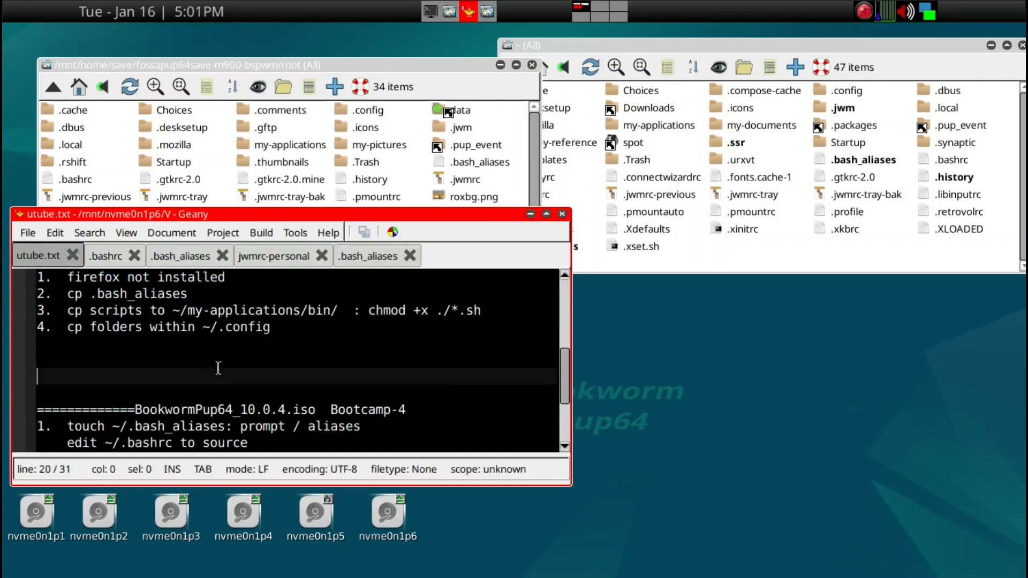
{"action": "scroll", "coordinate": [217, 369], "scroll_direction": "down", "scroll_amount": 2}
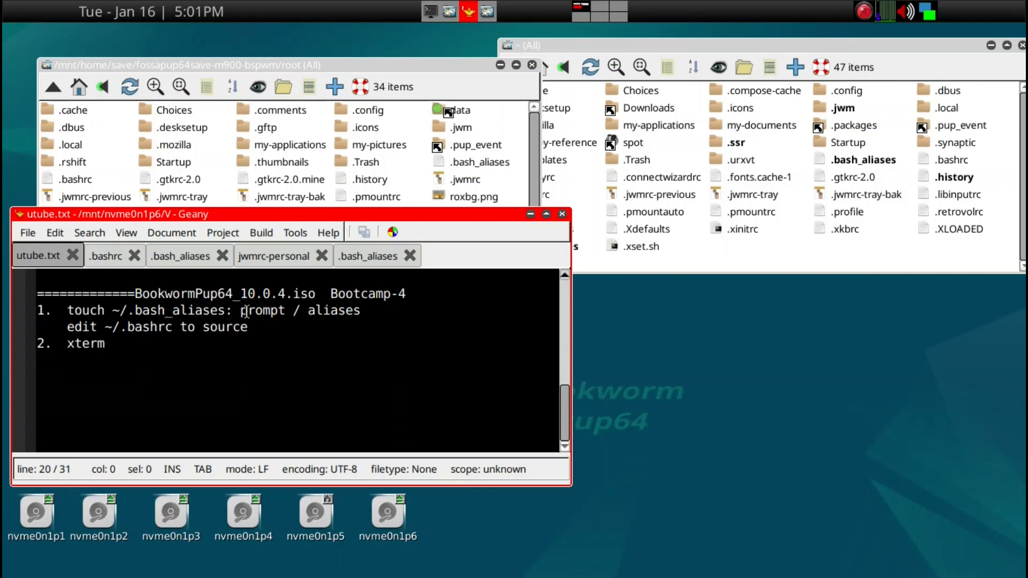
{"action": "left_click", "coordinate": [361, 311]}
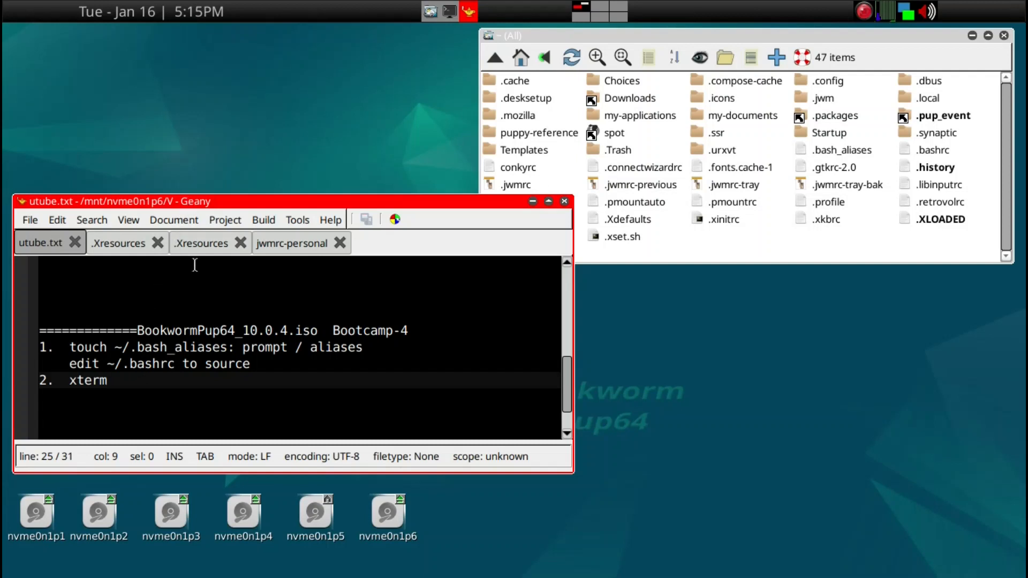
{"action": "left_click", "coordinate": [629, 258]}
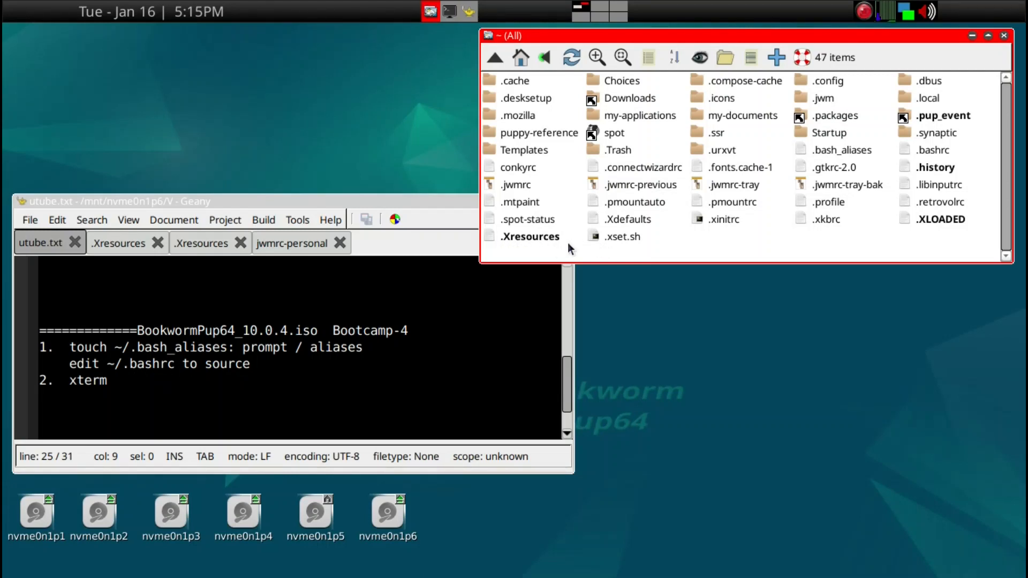
{"action": "left_click", "coordinate": [502, 413]}
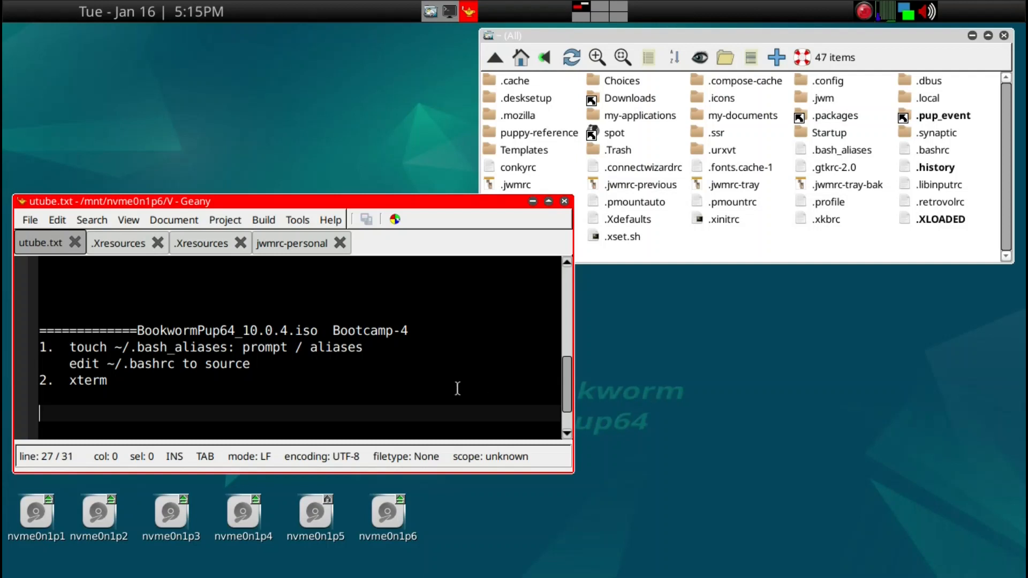
{"action": "left_click", "coordinate": [180, 381]}
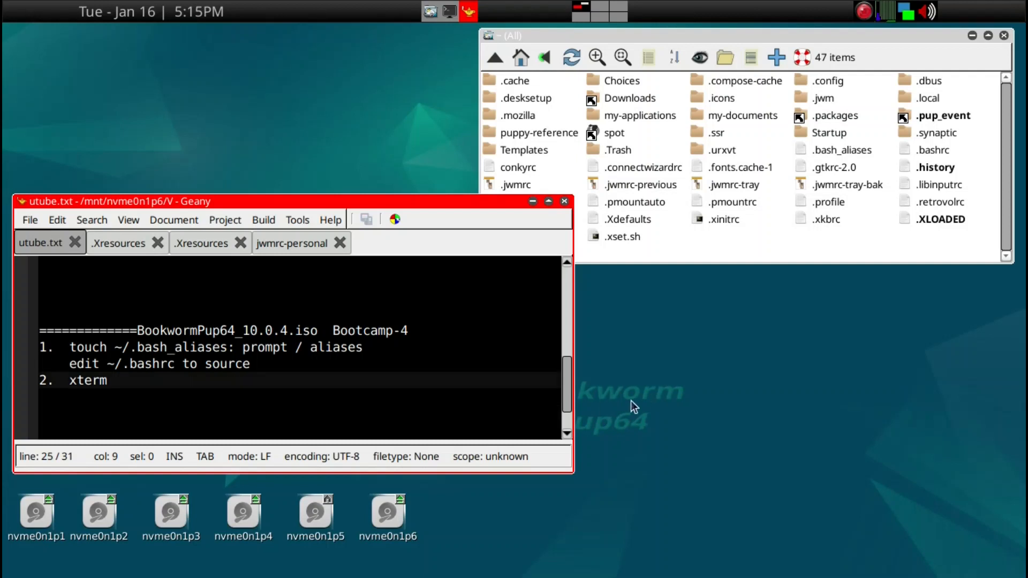
{"action": "mouse_move", "coordinate": [516, 212]}
{"action": "left_mouse_down"}
{"action": "mouse_move", "coordinate": [634, 133]}
{"action": "mouse_move", "coordinate": [641, 95]}
{"action": "mouse_move", "coordinate": [576, 146]}
{"action": "mouse_move", "coordinate": [529, 216]}
{"action": "mouse_move", "coordinate": [506, 217]}
{"action": "left_mouse_up"}
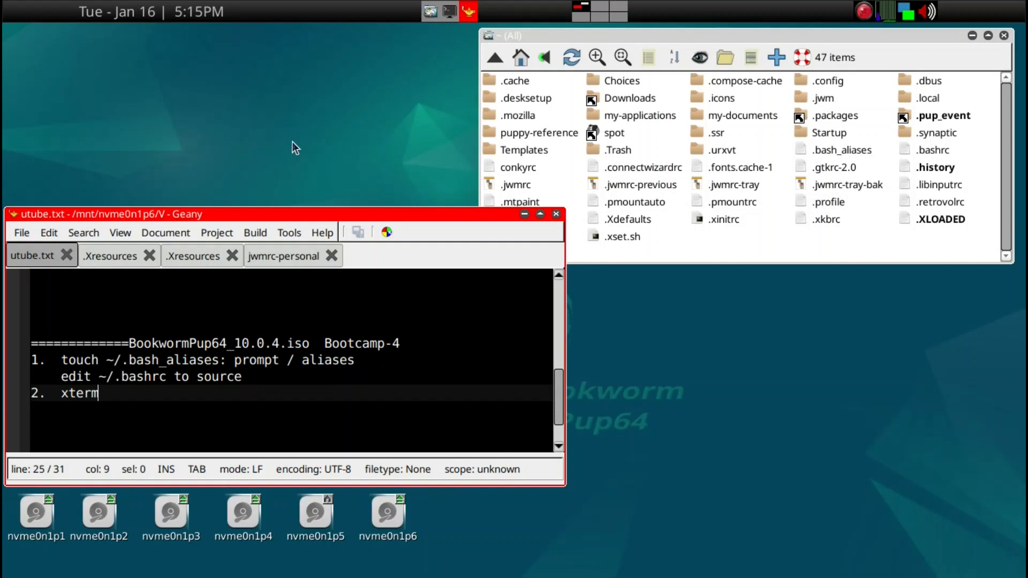
Run apt install xterm -y in a new terminal and close the terminal when it finishes.
{"action": "key", "text": "ctrl+alt+t"}
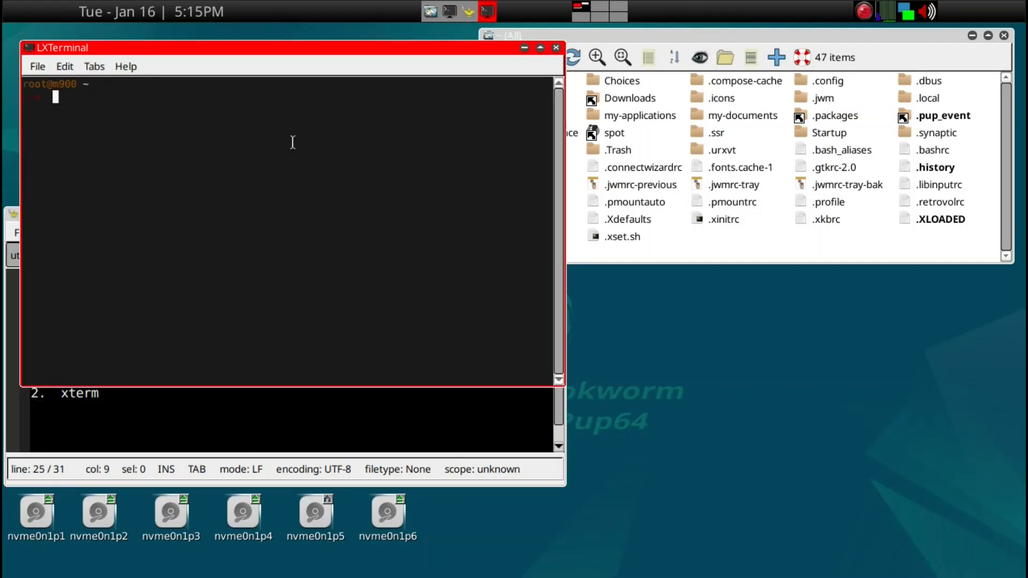
{"action": "type", "text": "apt insta"}
{"action": "type", "text": "ll "}
{"action": "type", "text": "xtgdb"}
{"action": "key", "text": "BackSpace"}
{"action": "key", "text": "BackSpace"}
{"action": "key", "text": "BackSpace"}
{"action": "type", "text": "erm "}
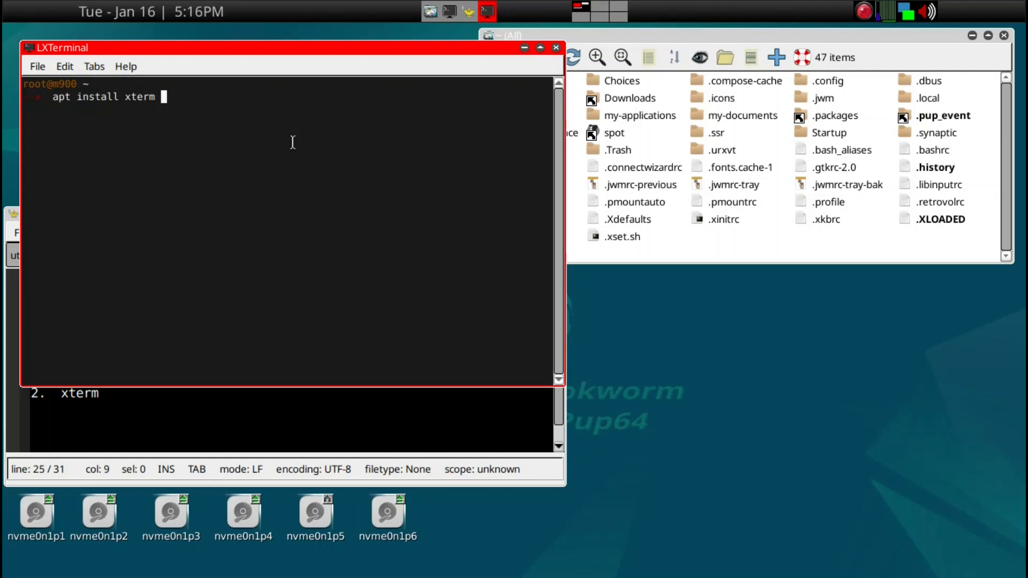
{"action": "type", "text": "-y"}
{"action": "key", "text": "Return"}
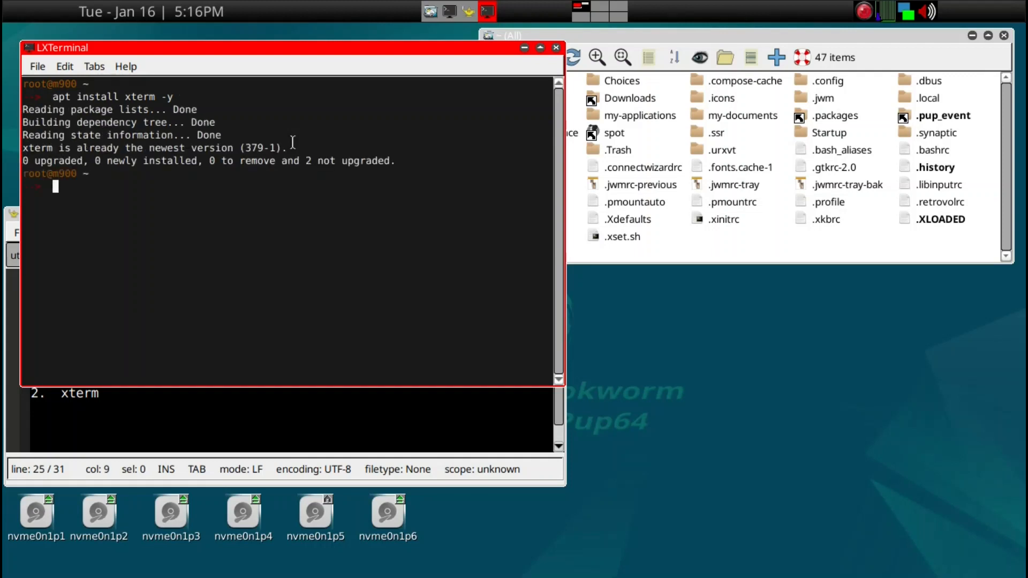
{"action": "key", "text": "ctrl+d"}
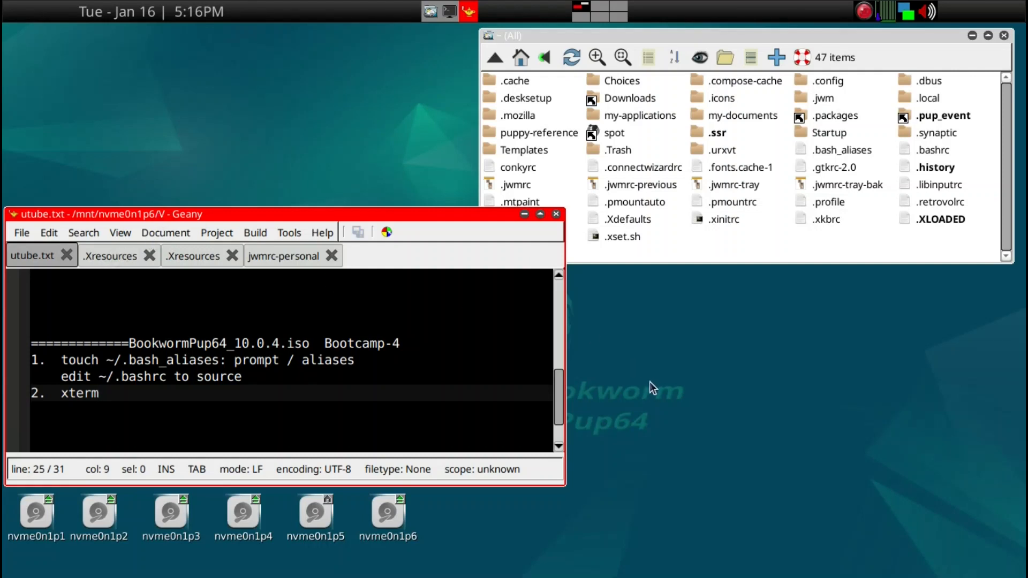
Compare the two .Xresources files and copy the entire contents of the one from the fossapup64save-m900-bspwm folder.
{"action": "left_click", "coordinate": [120, 254]}
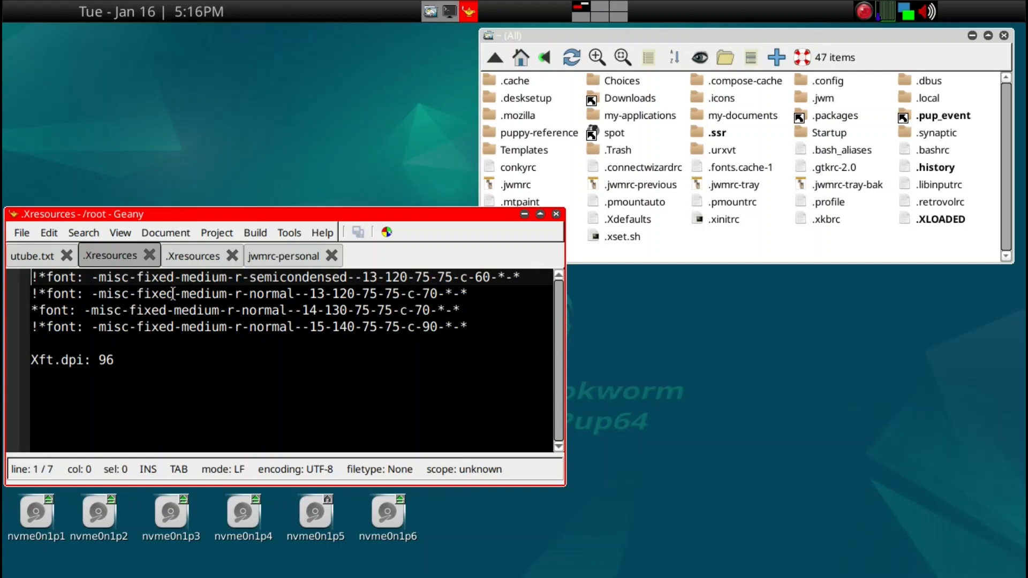
{"action": "left_click", "coordinate": [190, 255]}
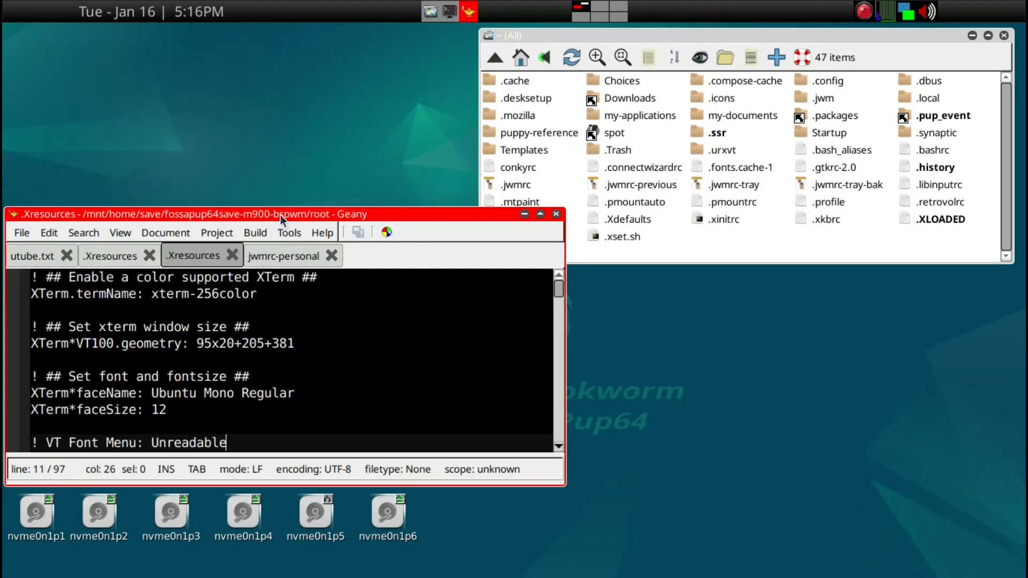
{"action": "left_click", "coordinate": [344, 336]}
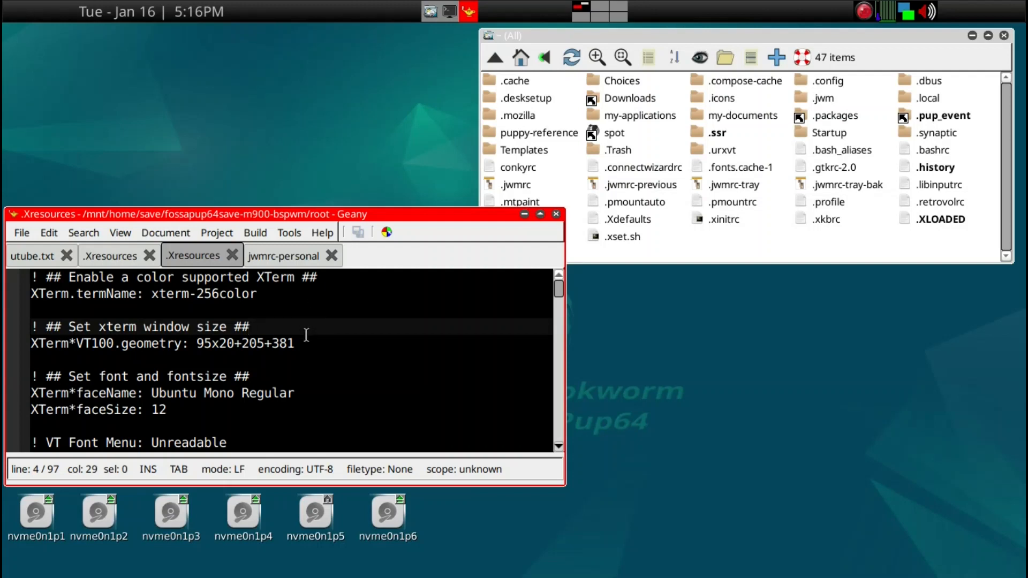
{"action": "left_click", "coordinate": [318, 348]}
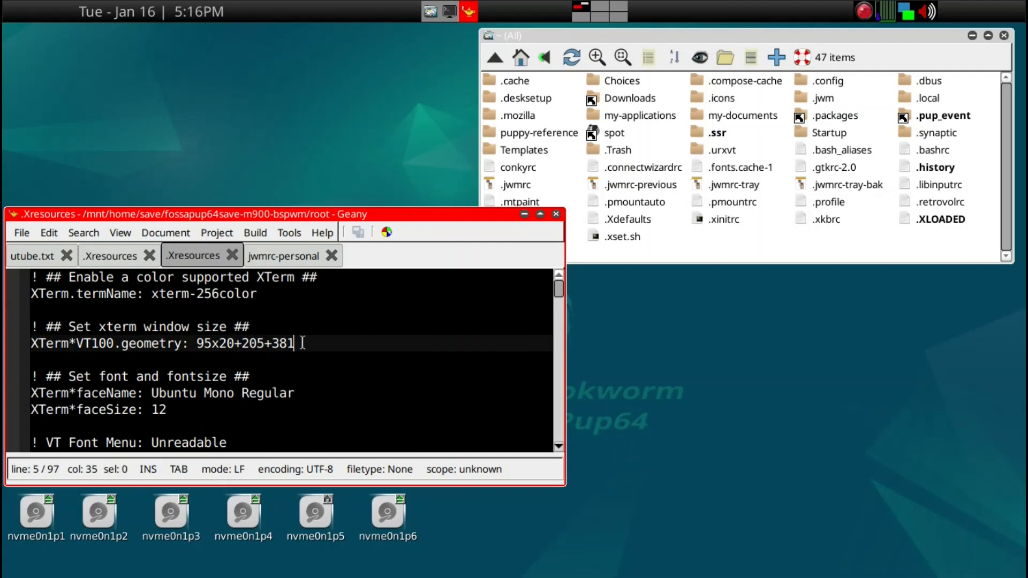
{"action": "key", "text": "ctrl+a"}
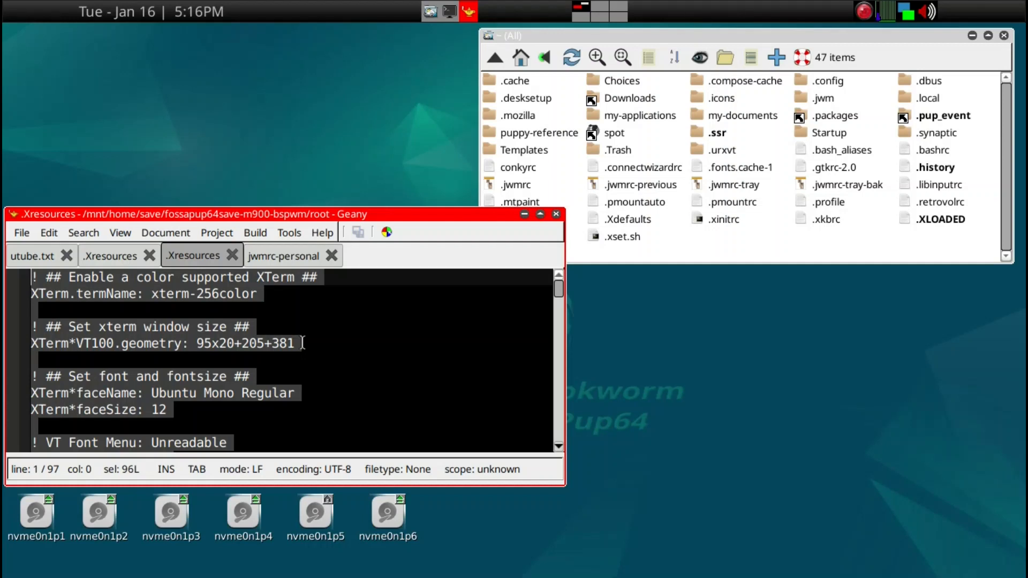
Replace all contents of /root/.Xresources with the copied xterm settings, save it, and check its XTerm*VT100.geometry line.
{"action": "left_click", "coordinate": [127, 261]}
{"action": "left_click", "coordinate": [205, 360]}
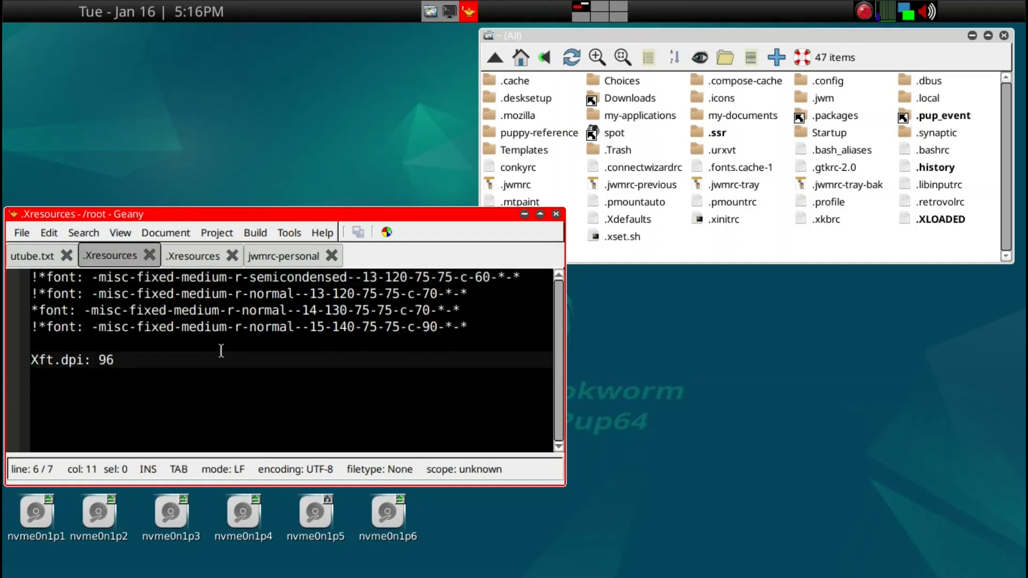
{"action": "key", "text": "ctrl+a"}
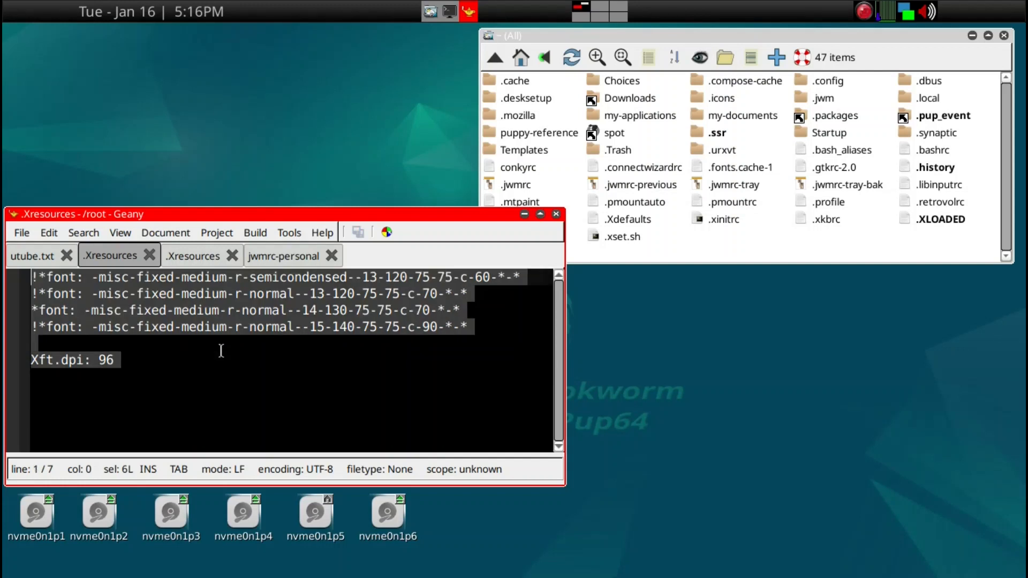
{"action": "key", "text": "Delete"}
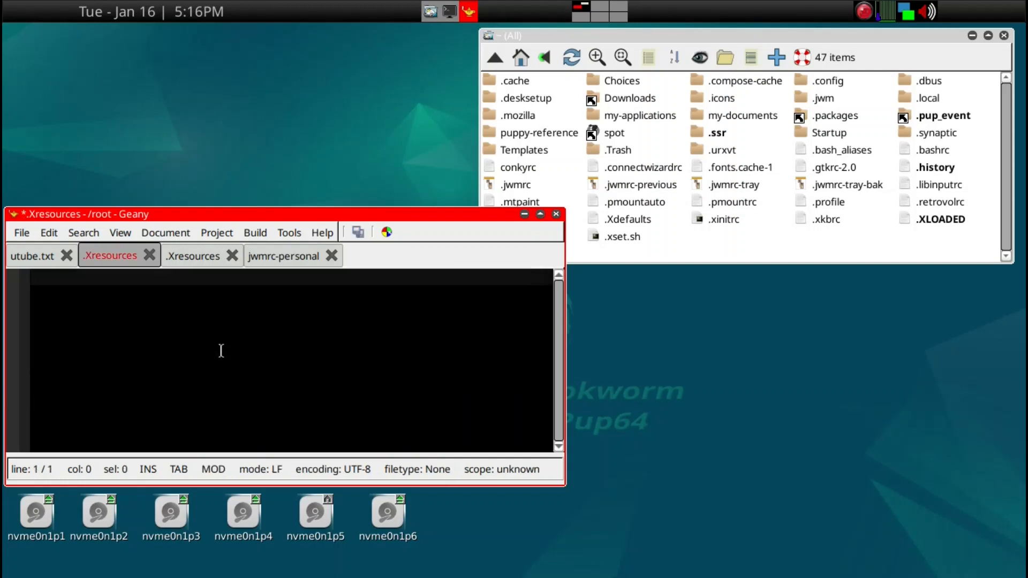
{"action": "key", "text": "ctrl+v"}
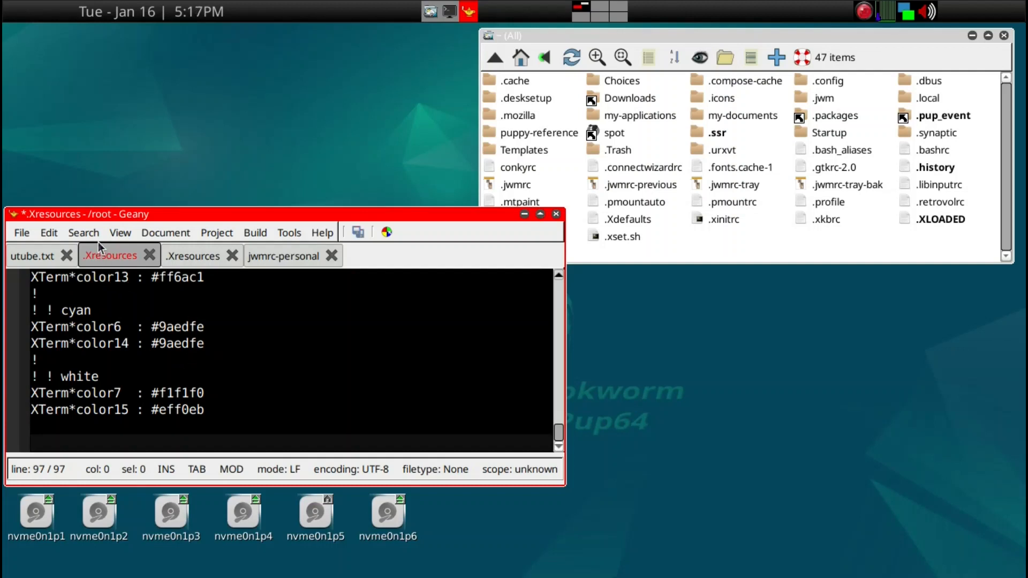
{"action": "left_click", "coordinate": [359, 232]}
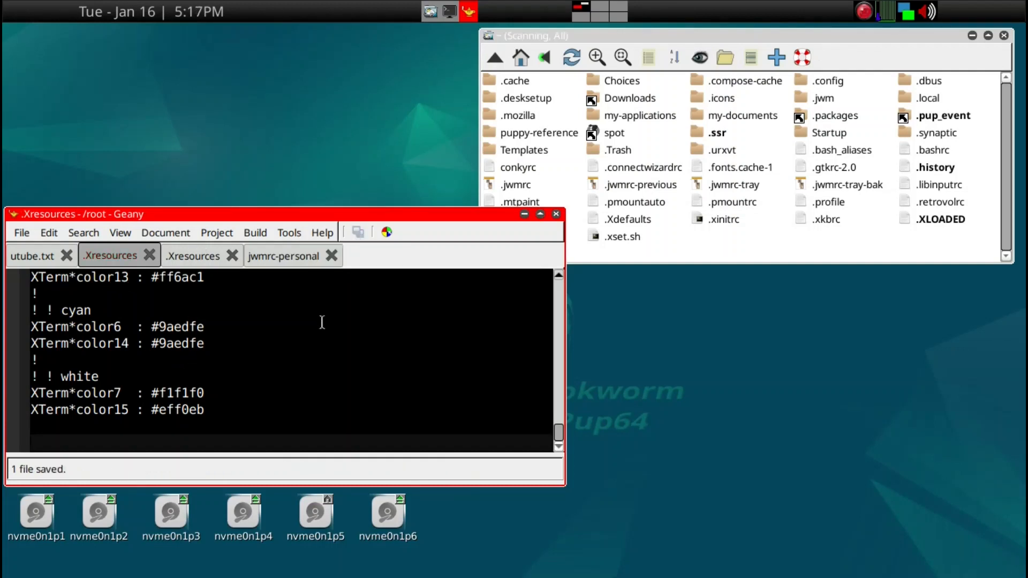
{"action": "scroll", "coordinate": [322, 322], "scroll_direction": "up", "scroll_amount": 12}
{"action": "scroll", "coordinate": [358, 340], "scroll_direction": "up", "scroll_amount": 15}
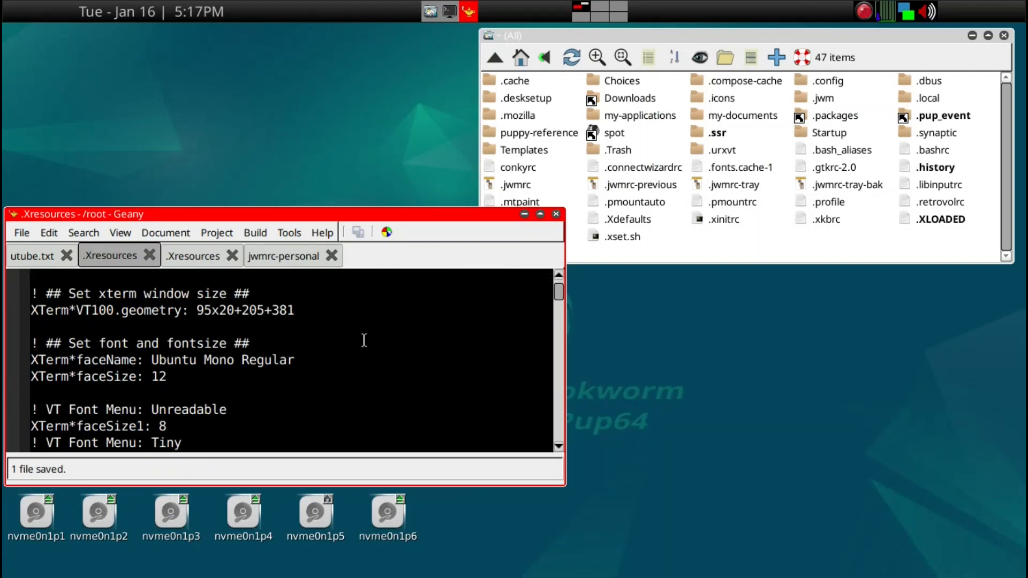
{"action": "scroll", "coordinate": [306, 322], "scroll_direction": "up", "scroll_amount": 1}
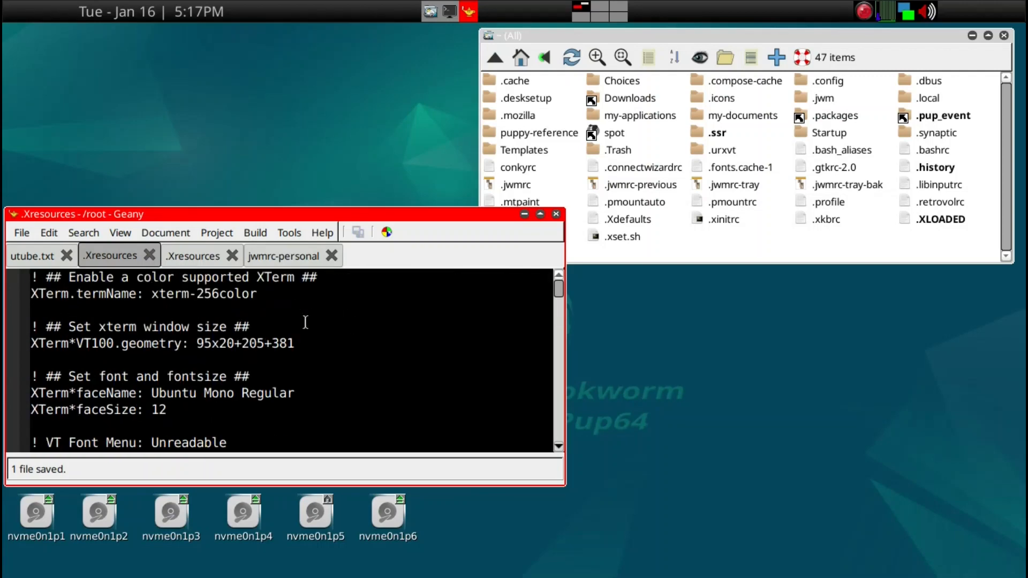
{"action": "left_click", "coordinate": [193, 343]}
{"action": "left_click", "coordinate": [199, 344]}
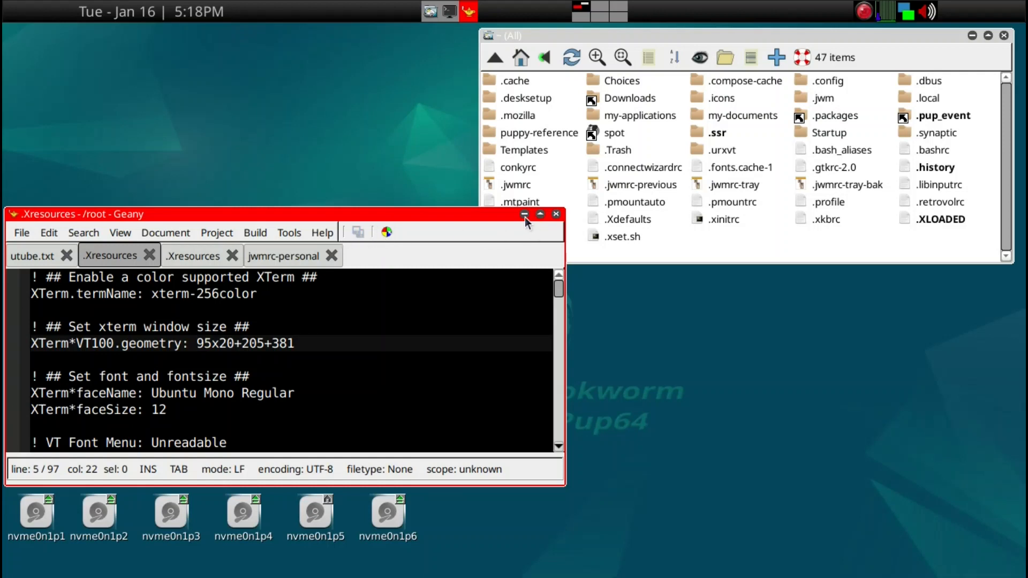
Open a new terminal, place it beside the editor, and load the new settings with xrdb -merge .Xresources.
{"action": "left_click", "coordinate": [448, 12]}
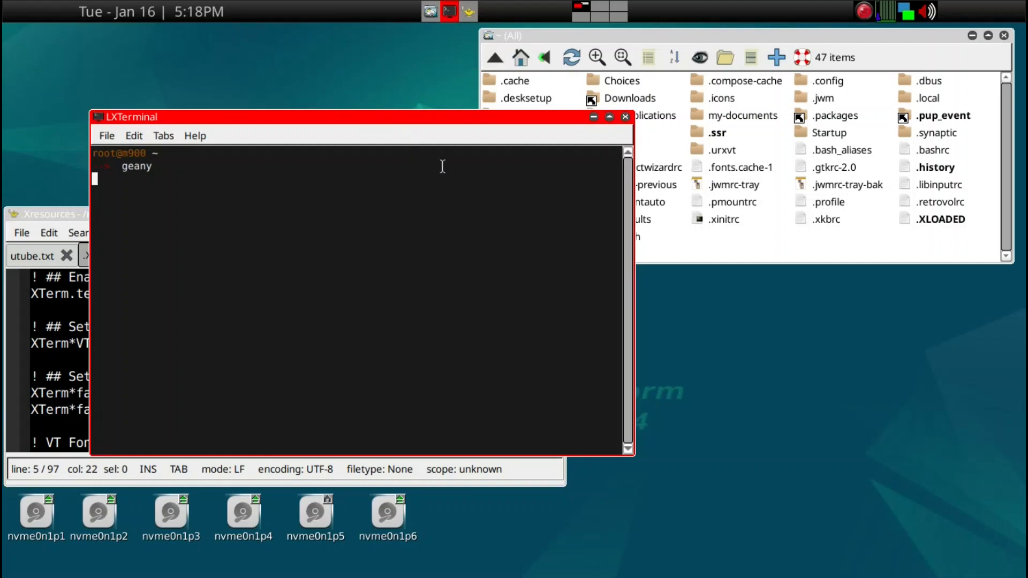
{"action": "key", "text": "ctrl+alt+t"}
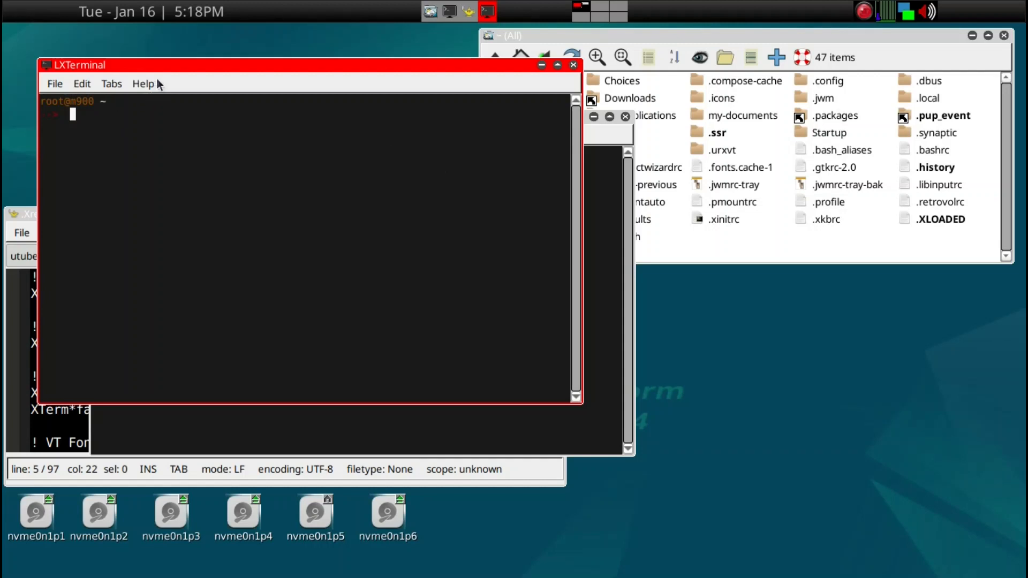
{"action": "left_click_drag", "start_coordinate": [159, 65], "coordinate": [458, 117]}
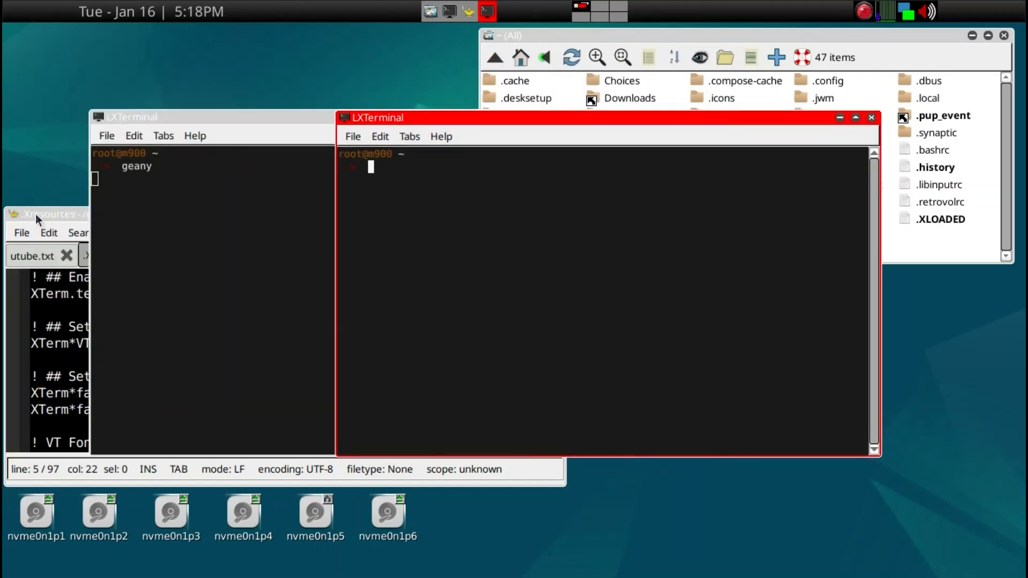
{"action": "left_click", "coordinate": [37, 213]}
{"action": "left_click", "coordinate": [442, 161]}
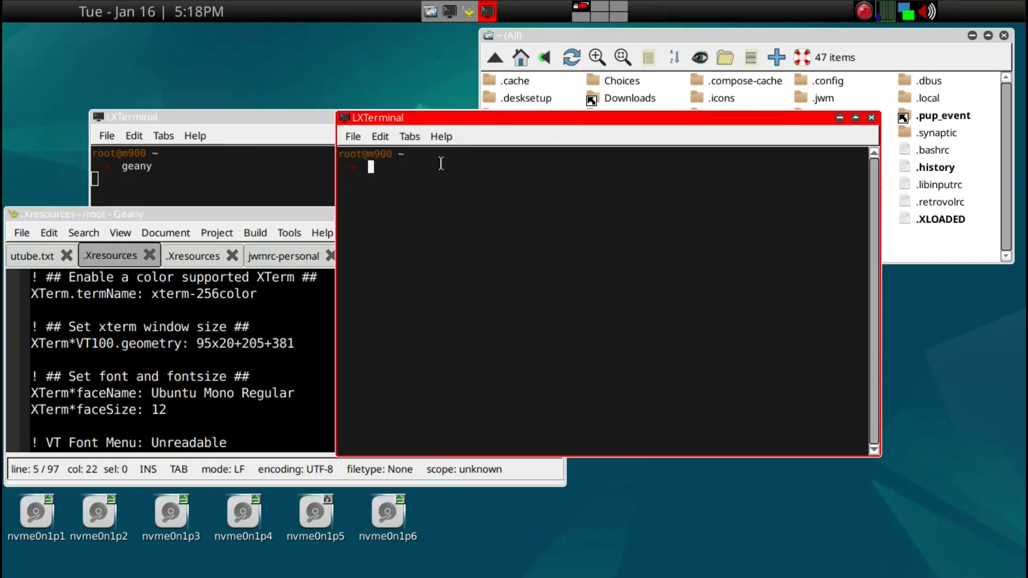
{"action": "type", "text": "xrdb -merge .Xresources"}
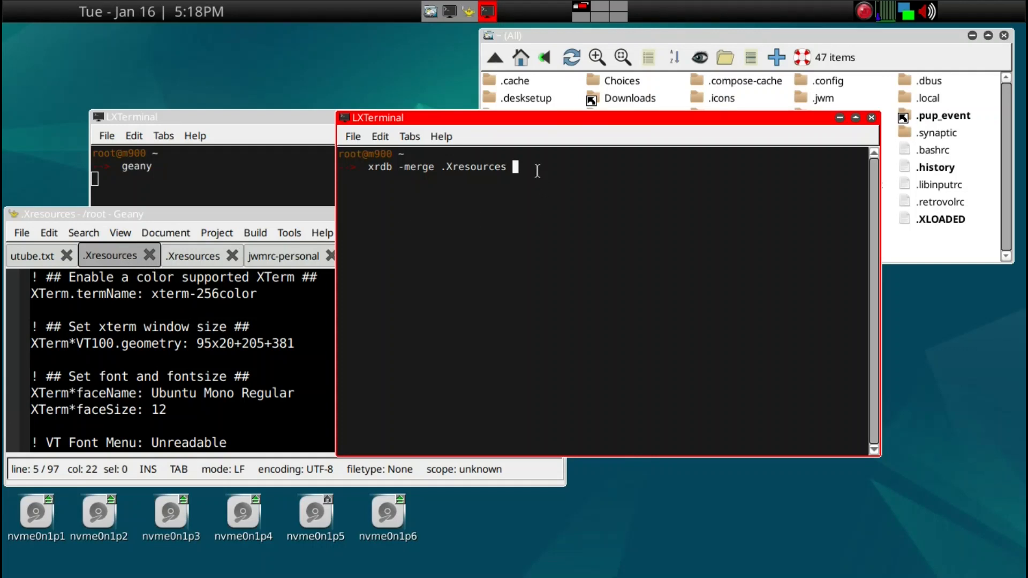
{"action": "key", "text": "Return"}
Launch xterm from the terminal to test its configuration, and close both the launching terminal and the xterm window.
{"action": "type", "text": "xterm"}
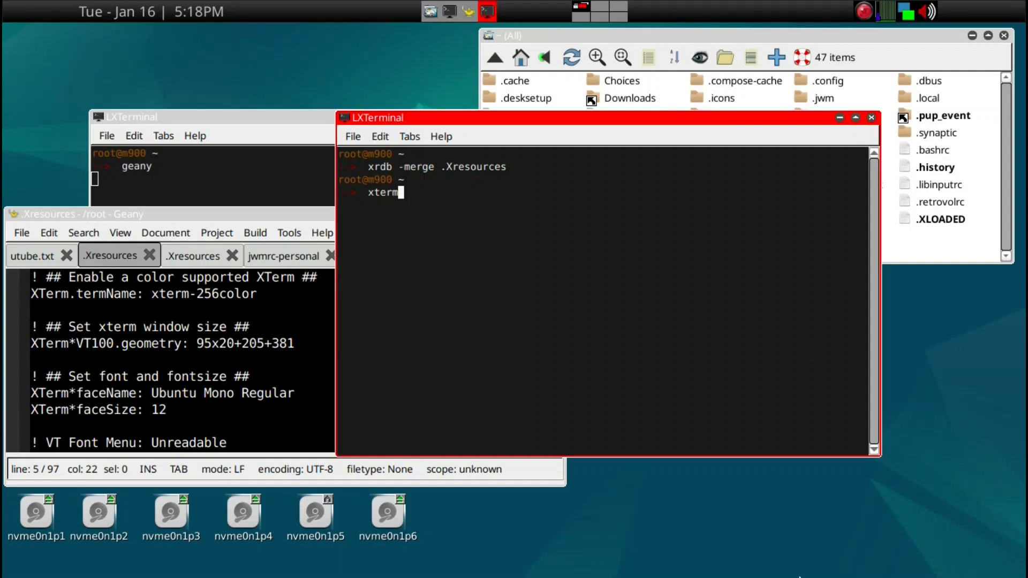
{"action": "key", "text": "Return"}
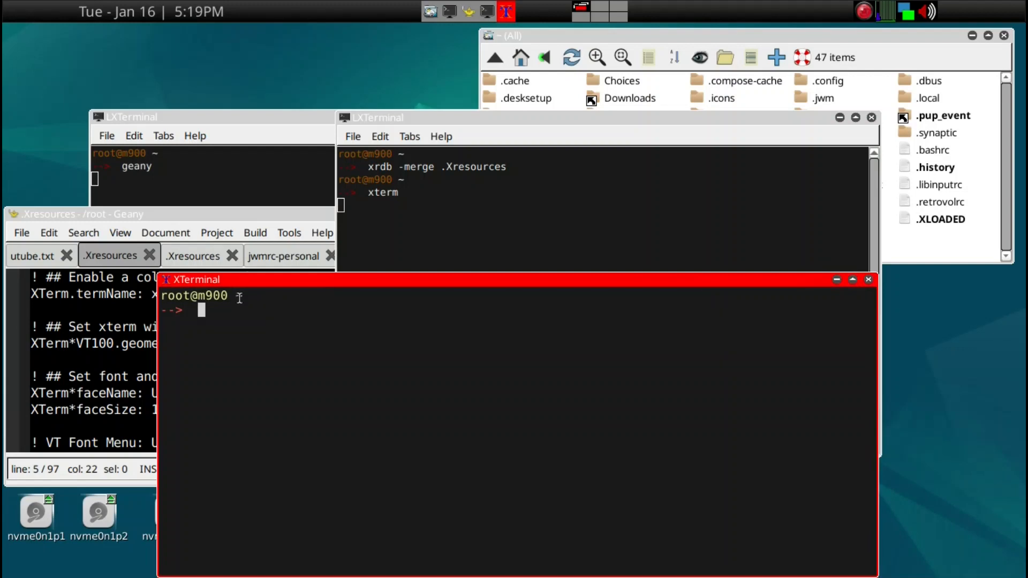
{"action": "left_click", "coordinate": [526, 252]}
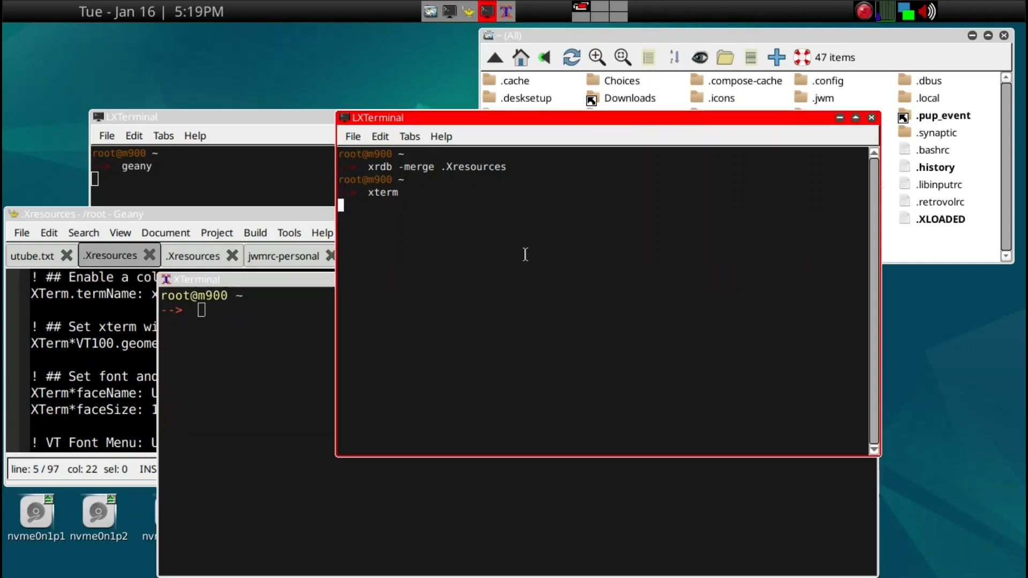
{"action": "left_click", "coordinate": [871, 117]}
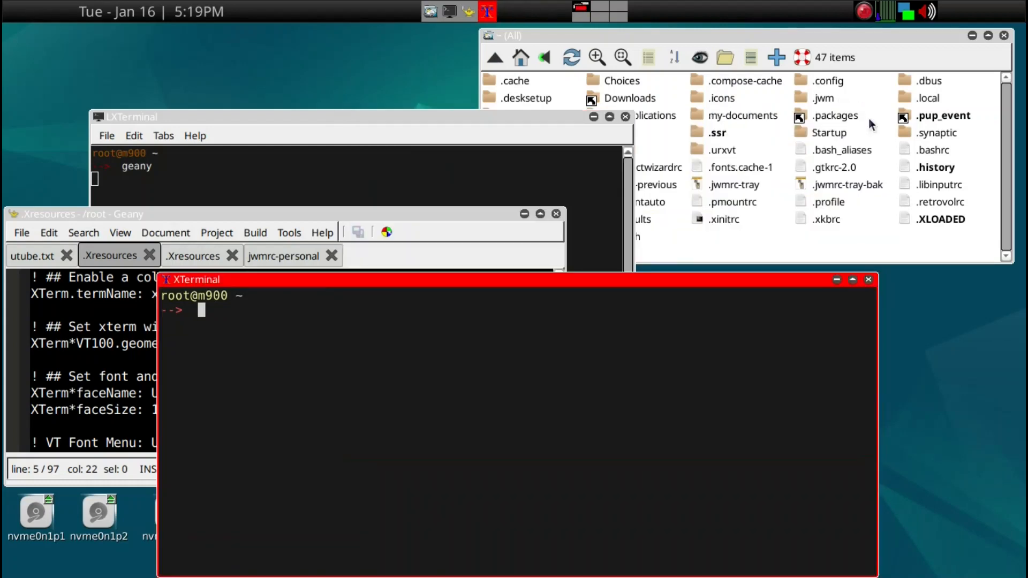
{"action": "left_click", "coordinate": [870, 279]}
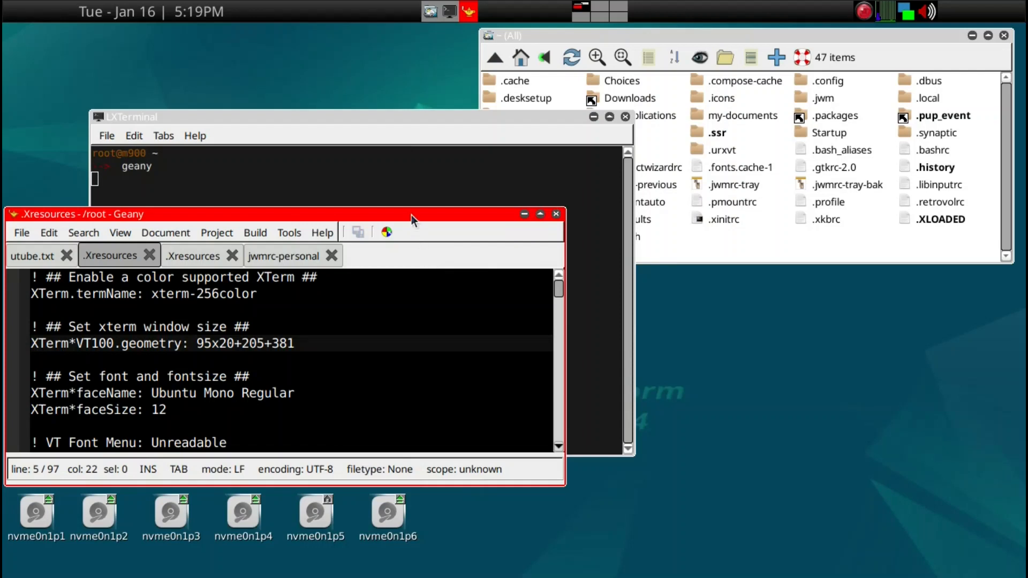
Change the mask 4, key t binding in jwmrc-personal to exec:xterm and save the file.
{"action": "left_click", "coordinate": [291, 258]}
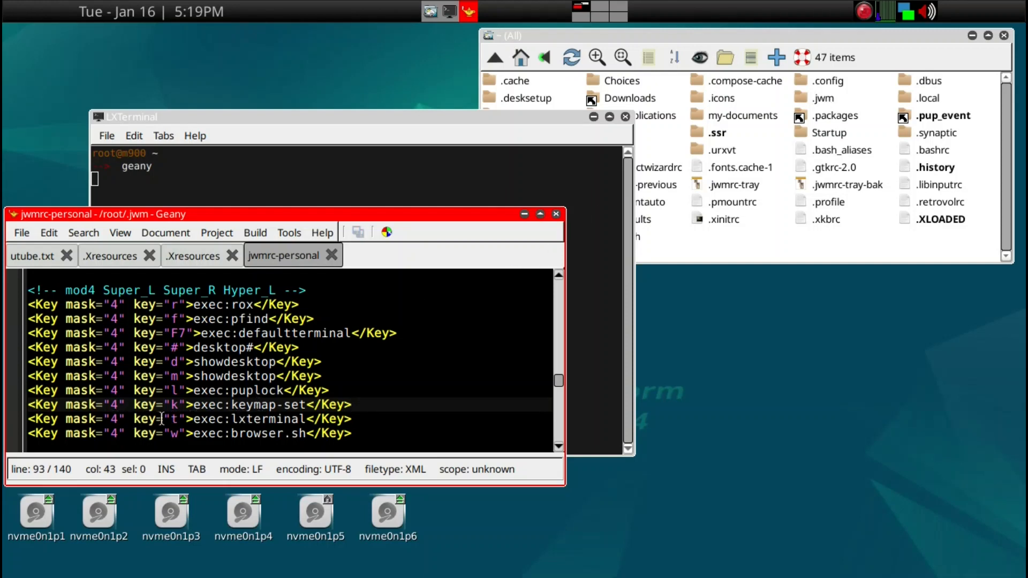
{"action": "double_click", "coordinate": [254, 418]}
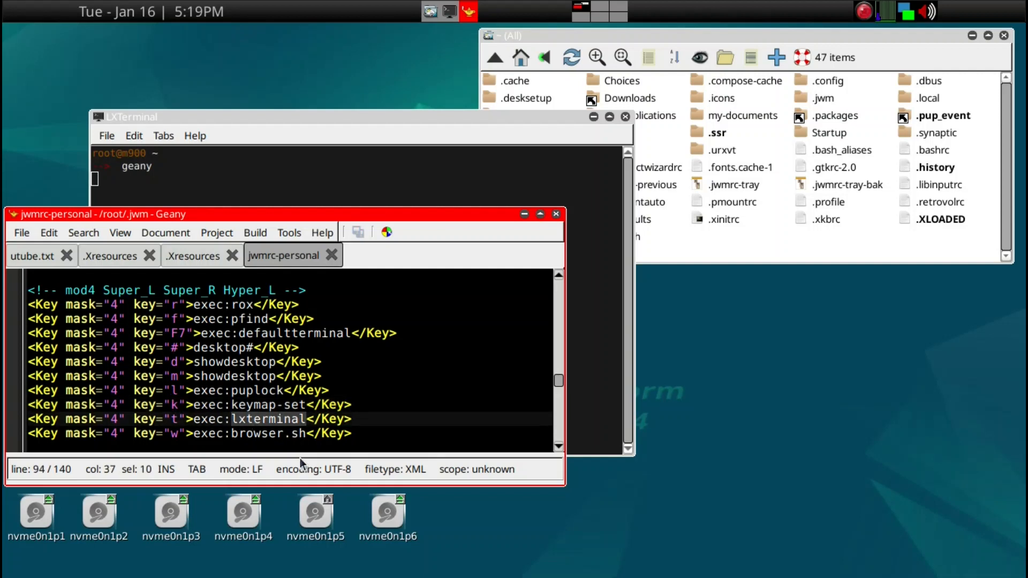
{"action": "type", "text": "xterm"}
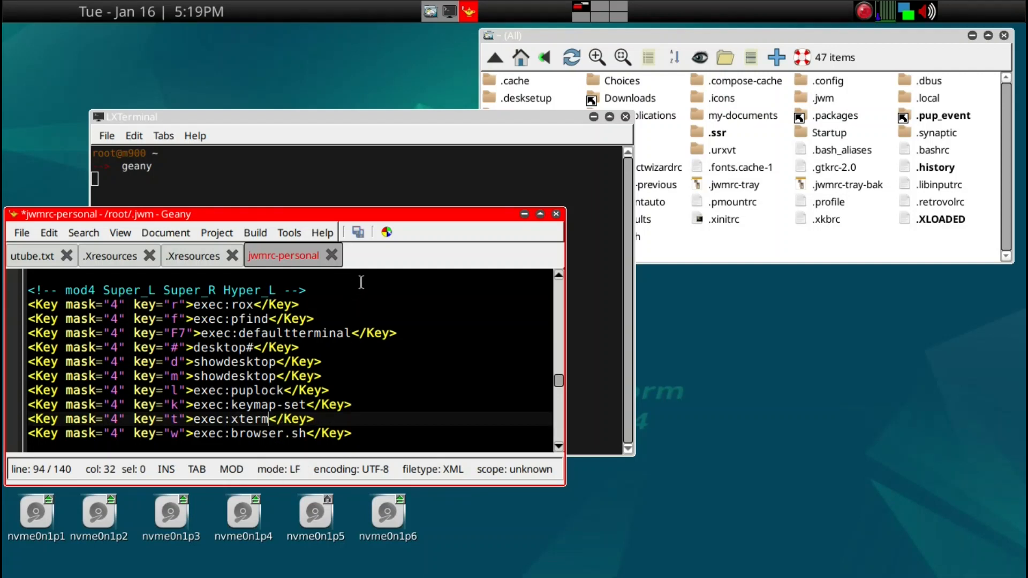
{"action": "left_click", "coordinate": [357, 232]}
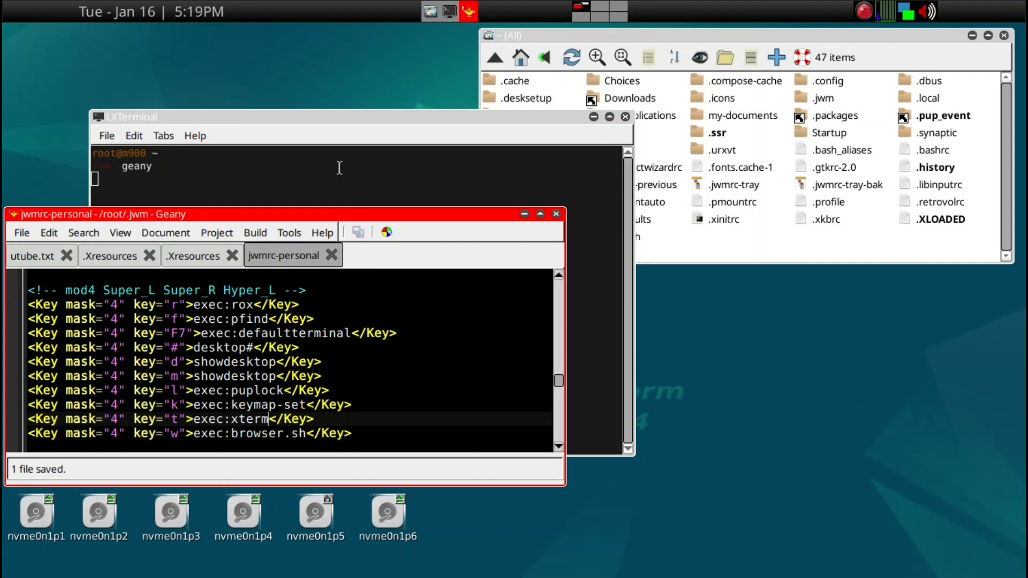
Restart the window manager with jwm -restart & from a new terminal, and close that terminal.
{"action": "key", "text": "super+t"}
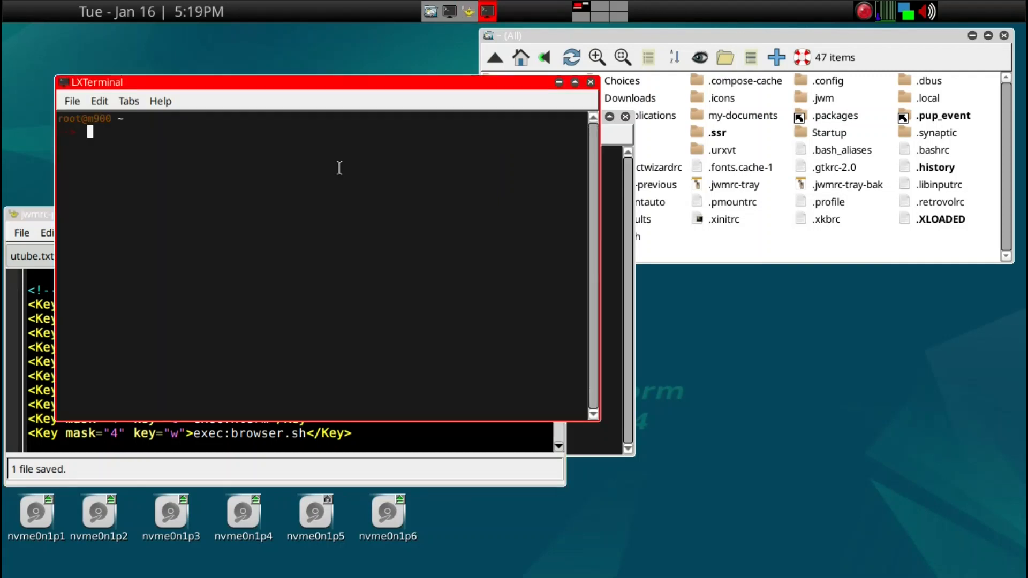
{"action": "type", "text": "jwm -restart &"}
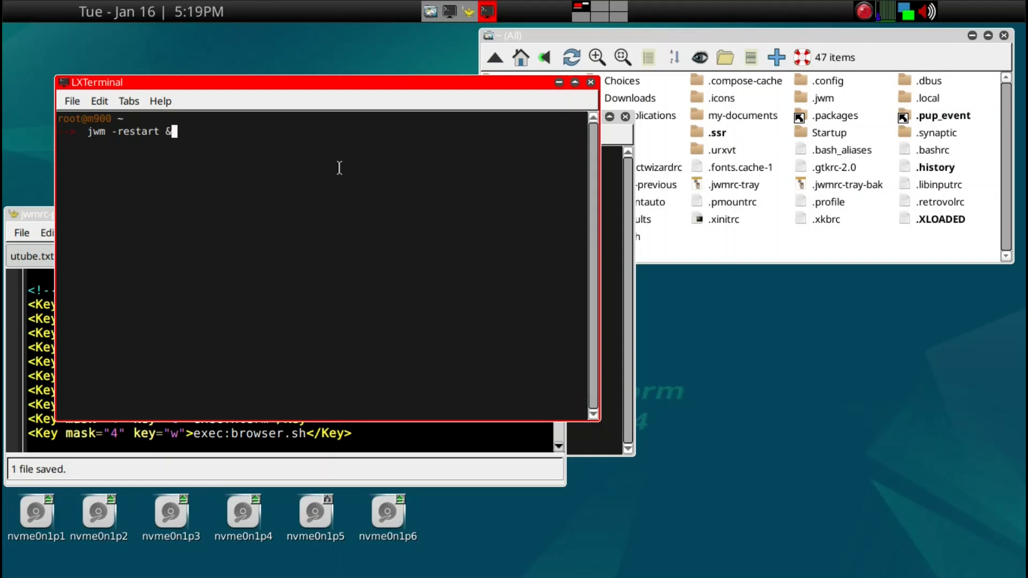
{"action": "key", "text": "Return"}
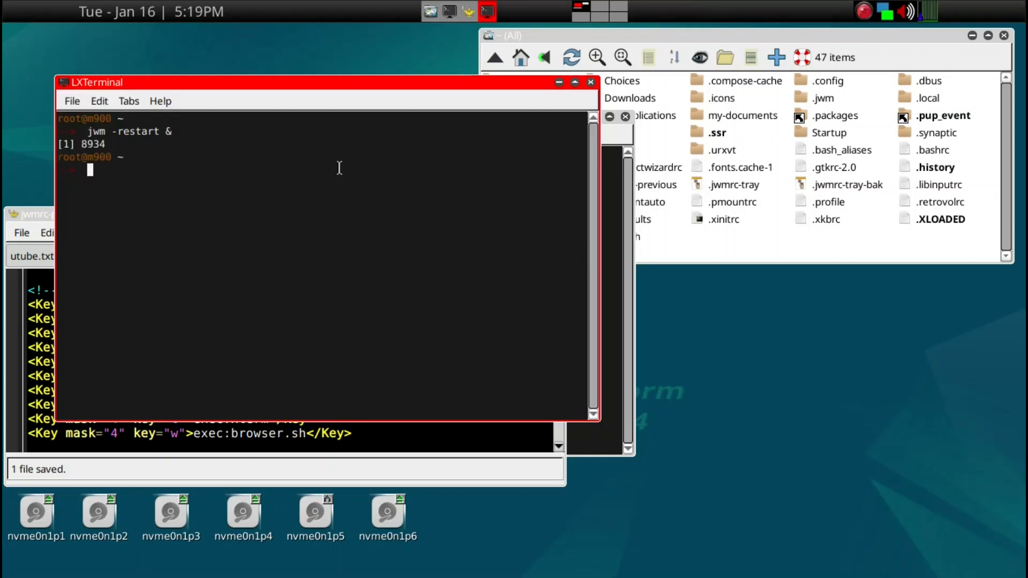
{"action": "left_click", "coordinate": [590, 83]}
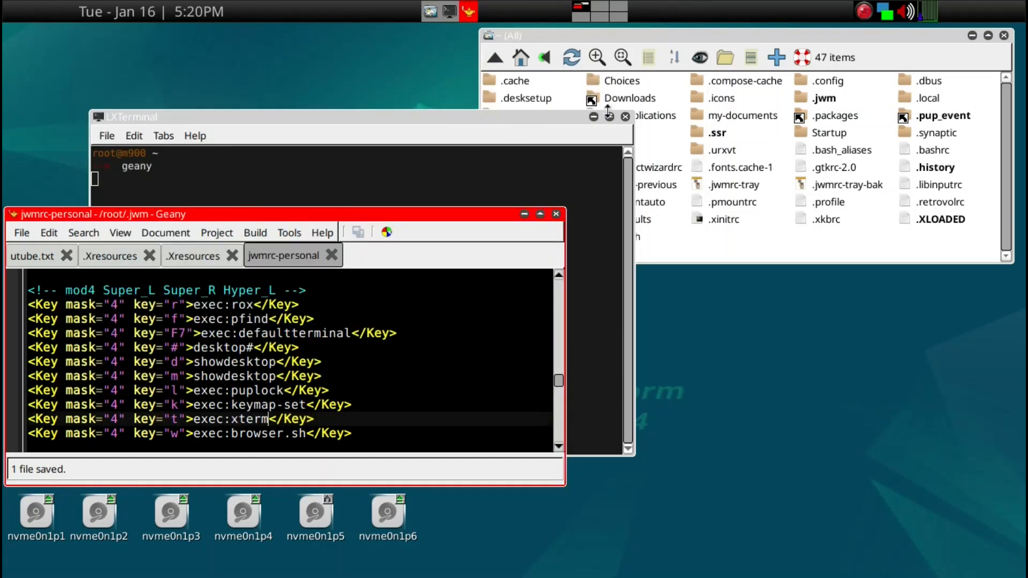
Close the remaining terminal that runs geany, and test the updated terminal key binding by opening xterm.
{"action": "left_click", "coordinate": [625, 117]}
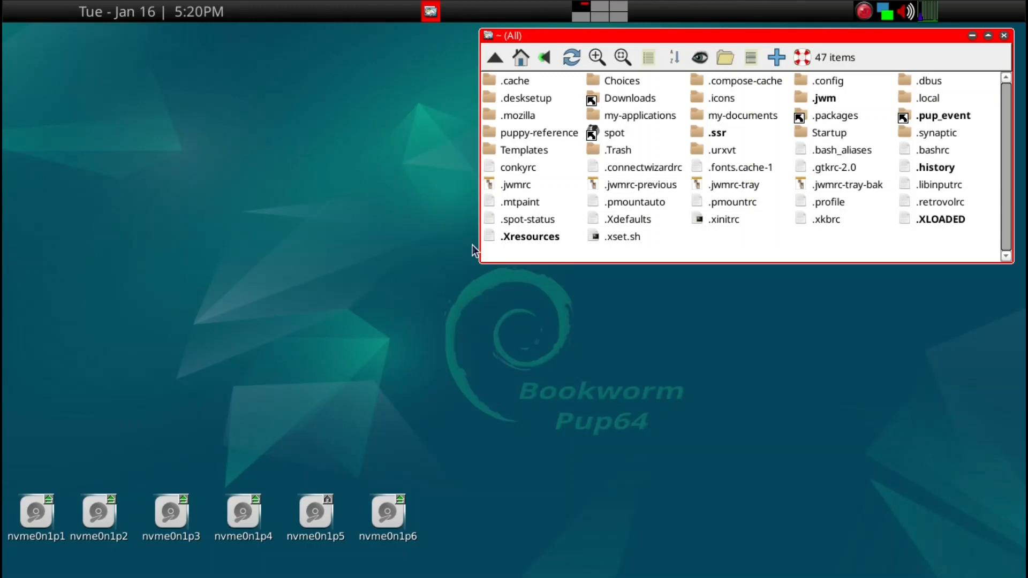
{"action": "key", "text": "ctrl+alt+t"}
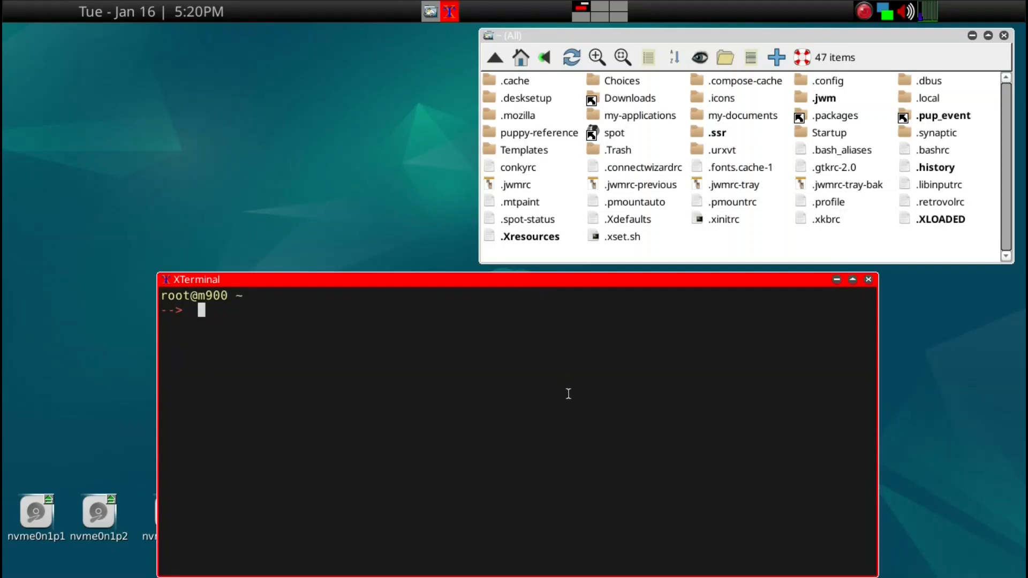
{"action": "left_click", "coordinate": [864, 12]}
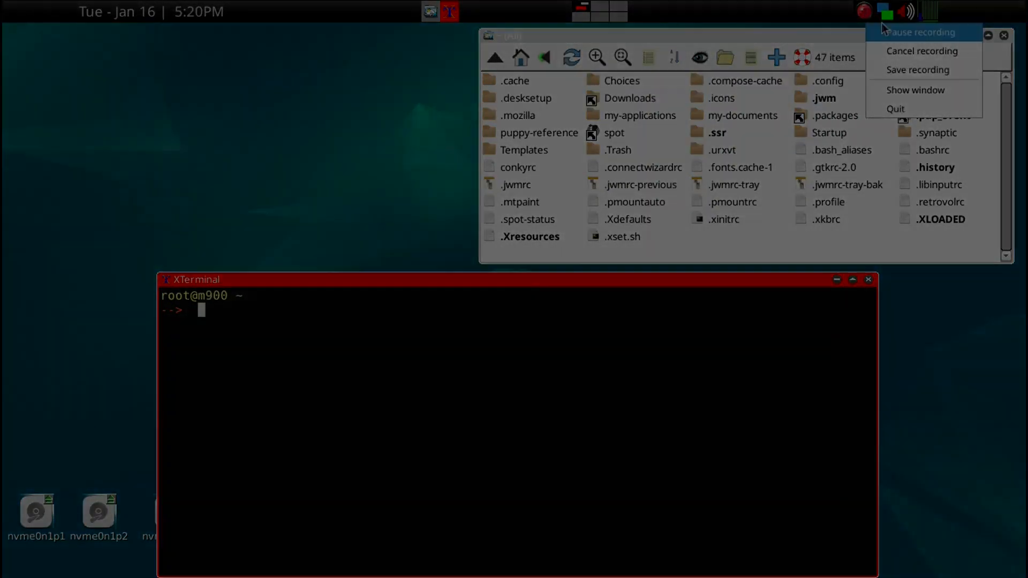